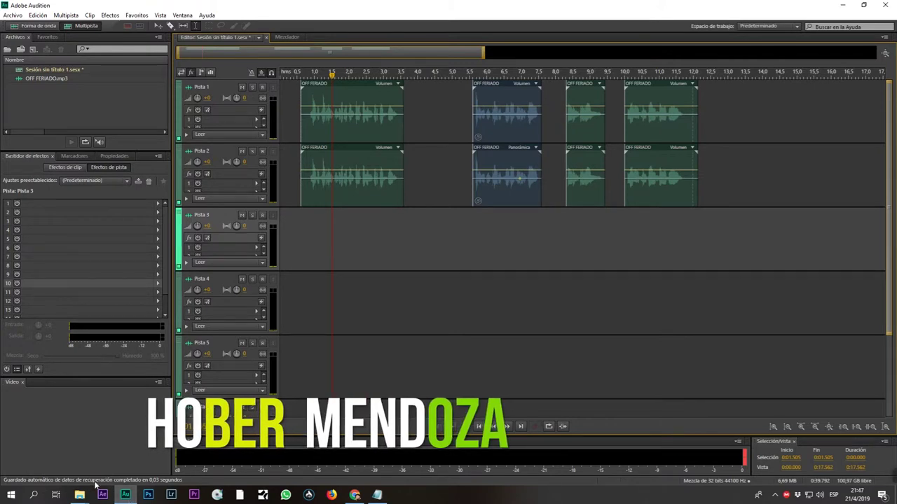
Create a new mono audio file at 44100 Hz and 16 bits in the waveform editor.
{"action": "left_click", "coordinate": [309, 220]}
{"action": "left_click", "coordinate": [90, 112]}
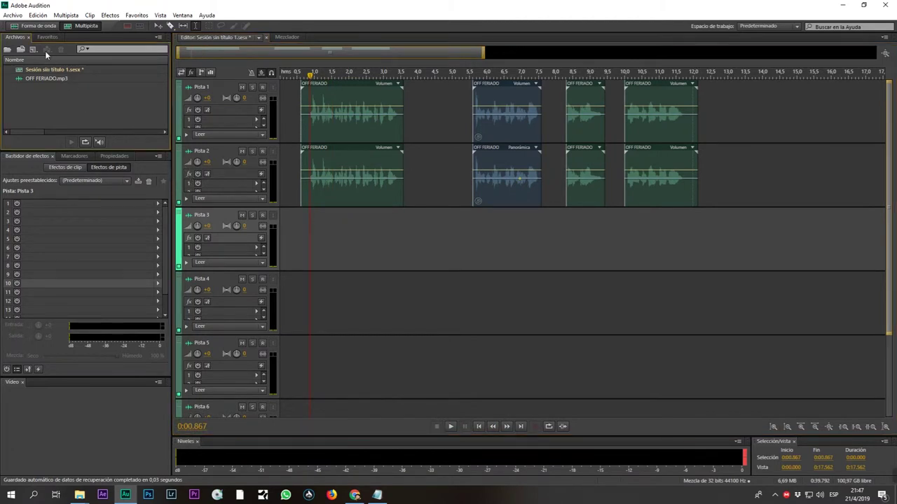
{"action": "left_click", "coordinate": [37, 26]}
{"action": "left_click", "coordinate": [12, 14]}
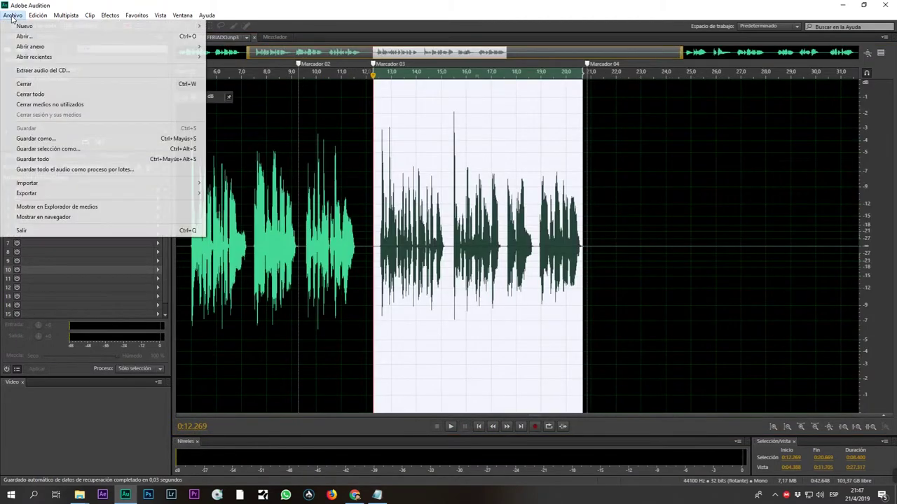
{"action": "mouse_move", "coordinate": [38, 27]}
{"action": "left_click", "coordinate": [267, 44]}
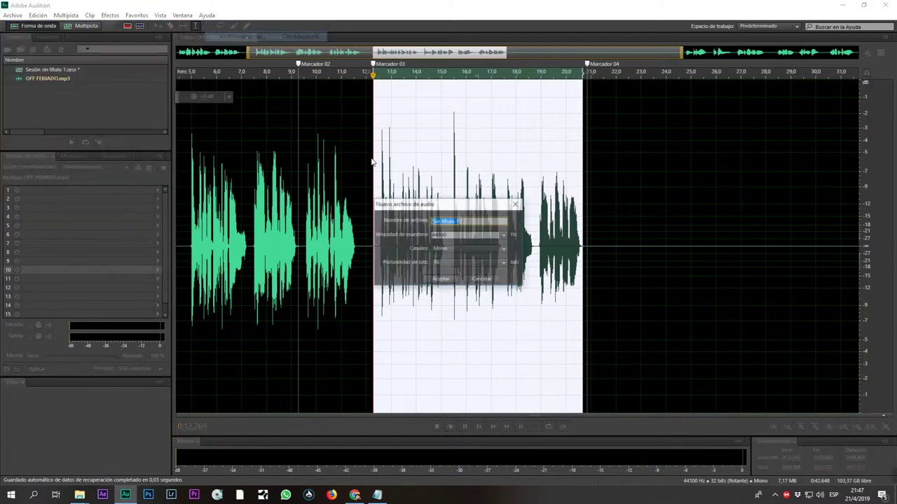
{"action": "left_click", "coordinate": [447, 279]}
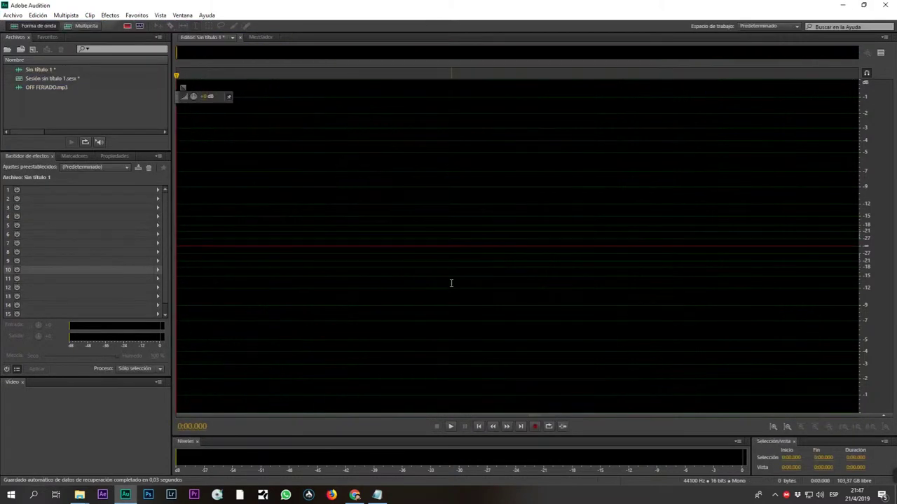
Record a voice take of about 10.7 seconds in the new file and delete its first 2.6 seconds.
{"action": "left_click", "coordinate": [534, 426]}
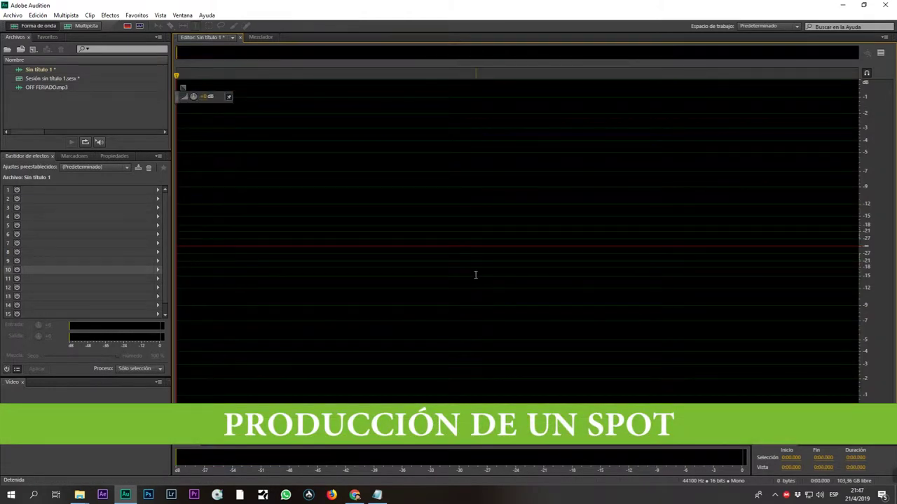
{"action": "key", "text": "shift+space"}
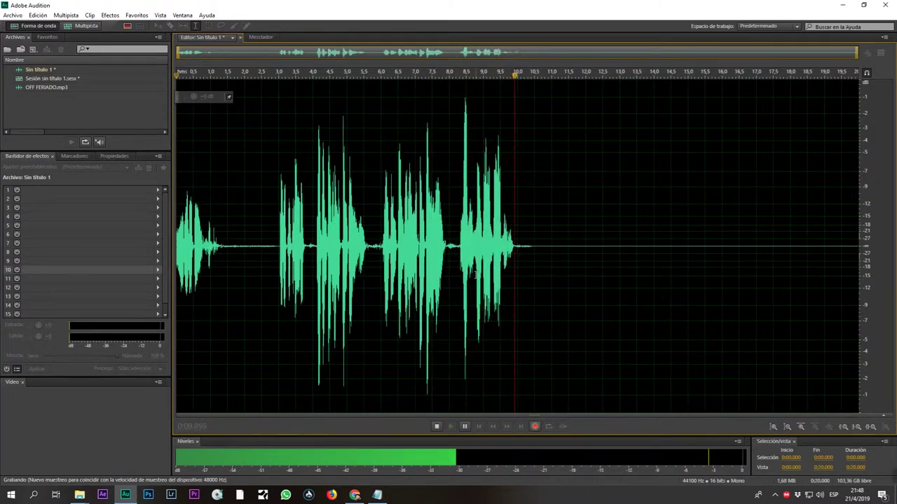
{"action": "key", "text": "space"}
{"action": "left_click_drag", "start_coordinate": [346, 241], "coordinate": [83, 265]}
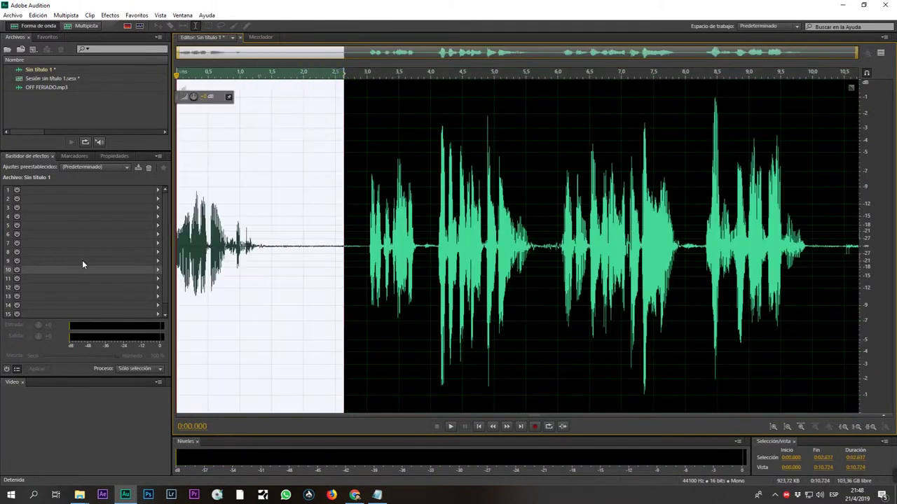
{"action": "key", "text": "Delete"}
Listen to the start, middle and last phrases of the trimmed voice recording to check the takes.
{"action": "key", "text": "space"}
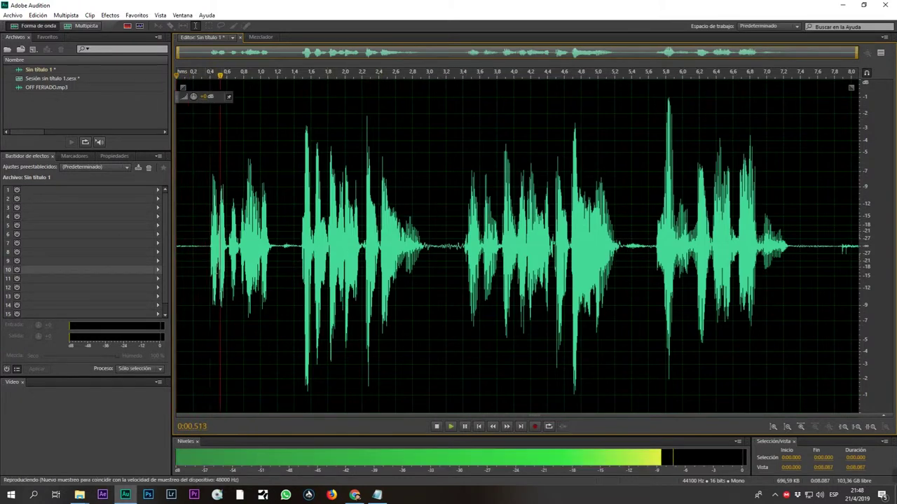
{"action": "key", "text": "space"}
{"action": "left_click_drag", "start_coordinate": [289, 250], "coordinate": [2, 273]}
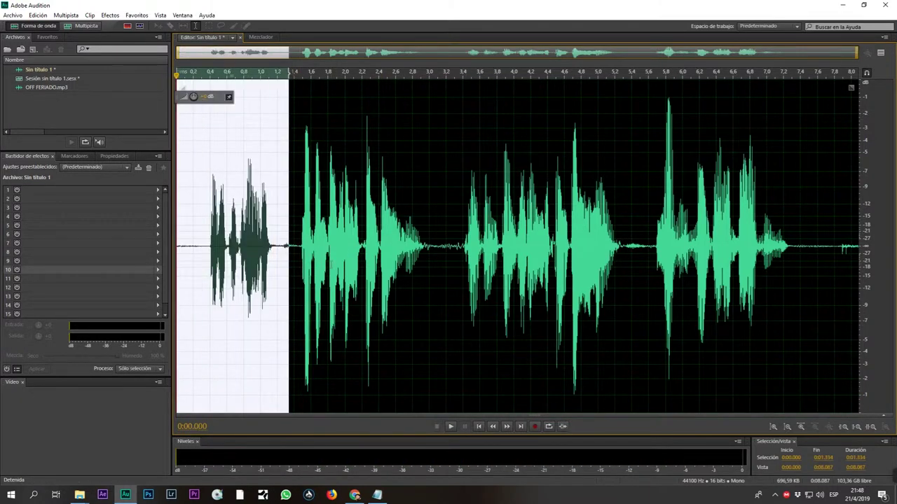
{"action": "left_click", "coordinate": [455, 265]}
{"action": "key", "text": "space"}
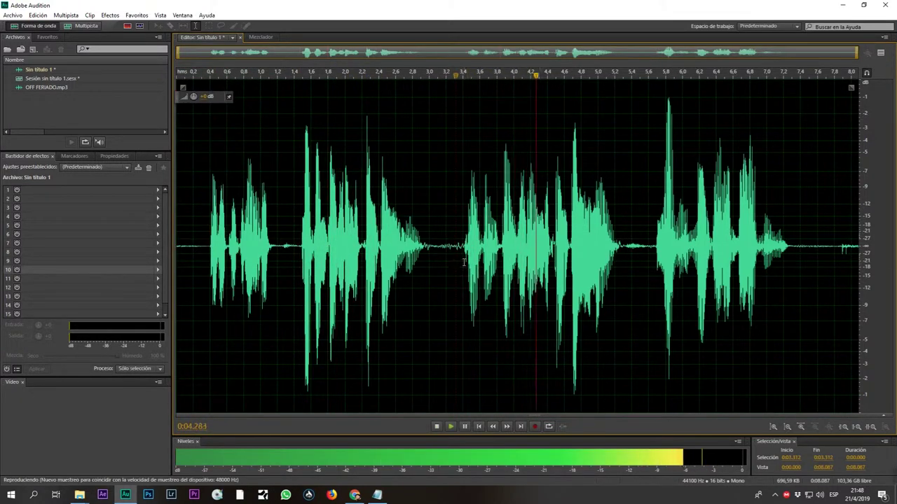
{"action": "key", "text": "space"}
{"action": "left_click", "coordinate": [655, 264]}
{"action": "key", "text": "space"}
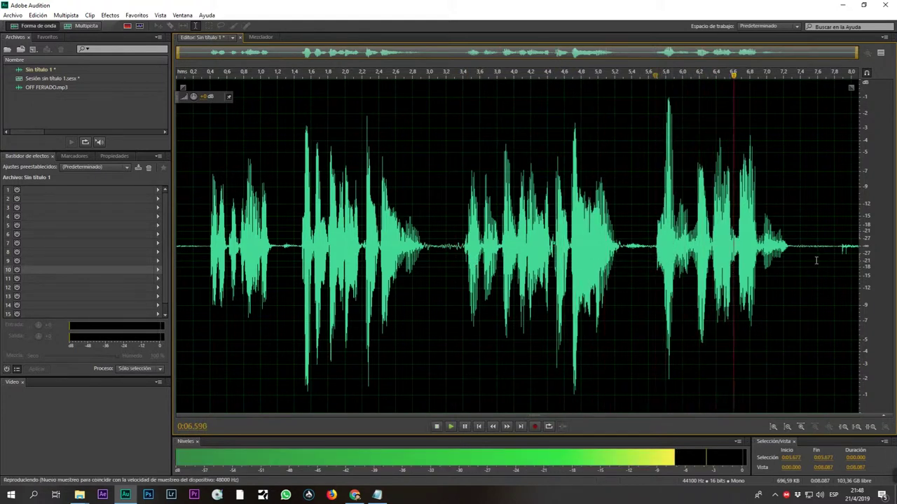
{"action": "key", "text": "space"}
Delete the silence after about 7.56 seconds and lower the amplitude of the whole recording.
{"action": "left_click_drag", "start_coordinate": [816, 261], "coordinate": [860, 261]}
{"action": "key", "text": "Delete"}
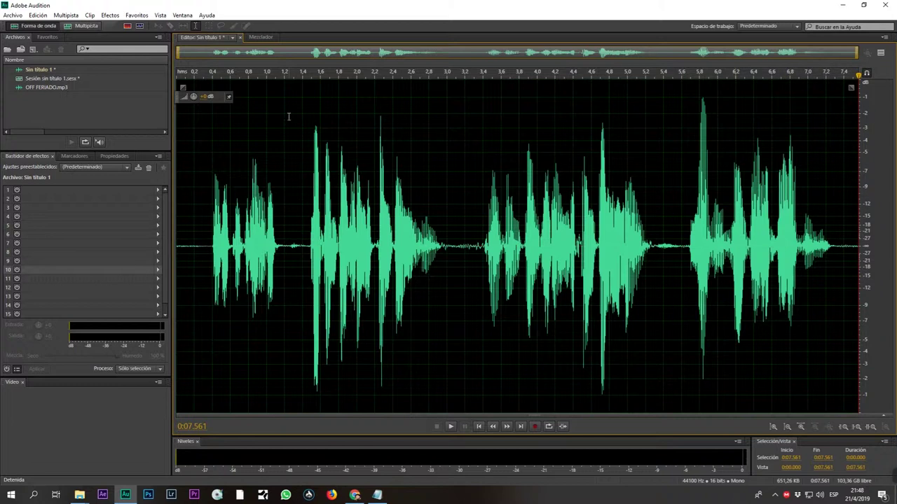
{"action": "left_click_drag", "start_coordinate": [197, 100], "coordinate": [196, 101]}
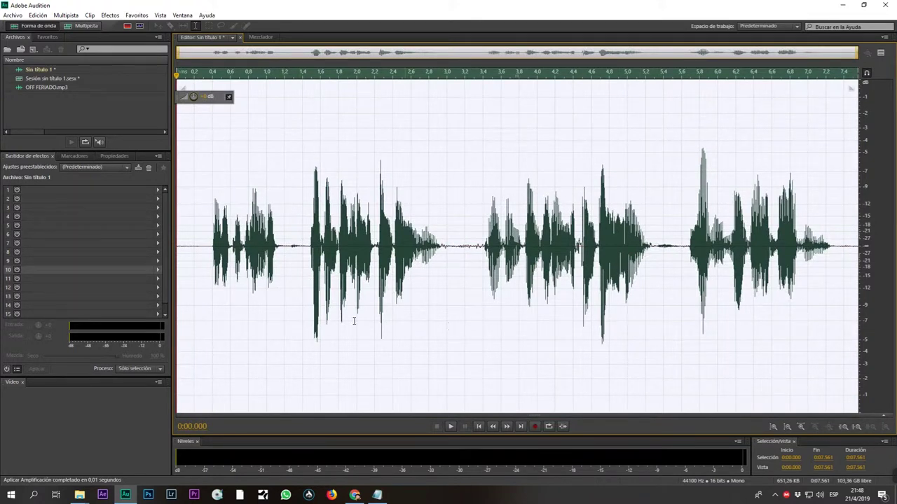
{"action": "key", "text": "space"}
{"action": "key", "text": "space"}
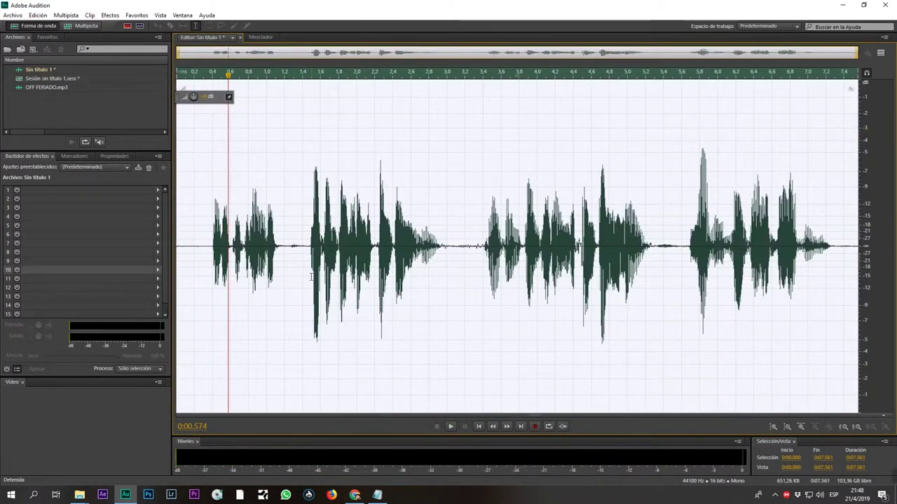
{"action": "left_click", "coordinate": [108, 16]}
{"action": "mouse_move", "coordinate": [182, 234]}
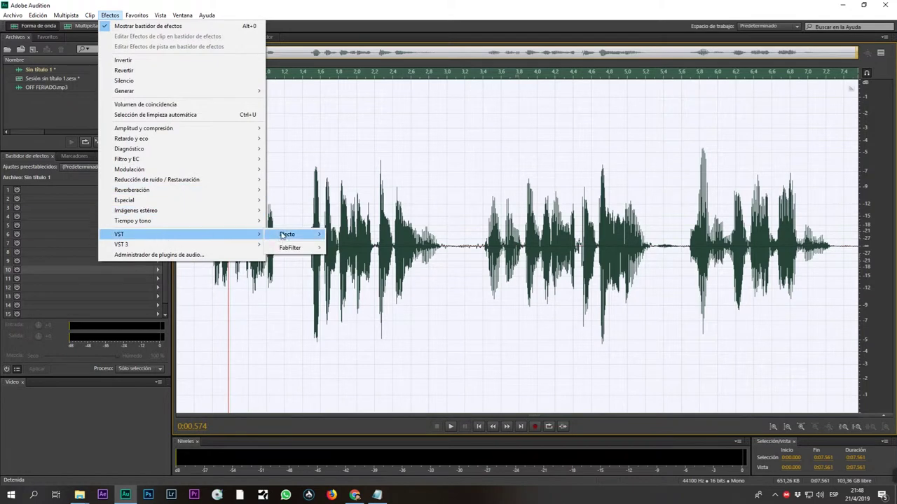
{"action": "mouse_move", "coordinate": [294, 235]}
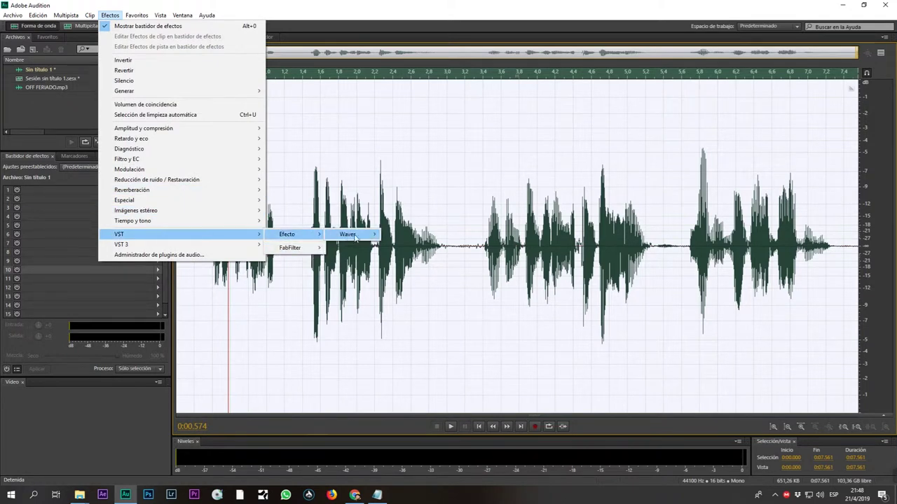
{"action": "mouse_move", "coordinate": [355, 237]}
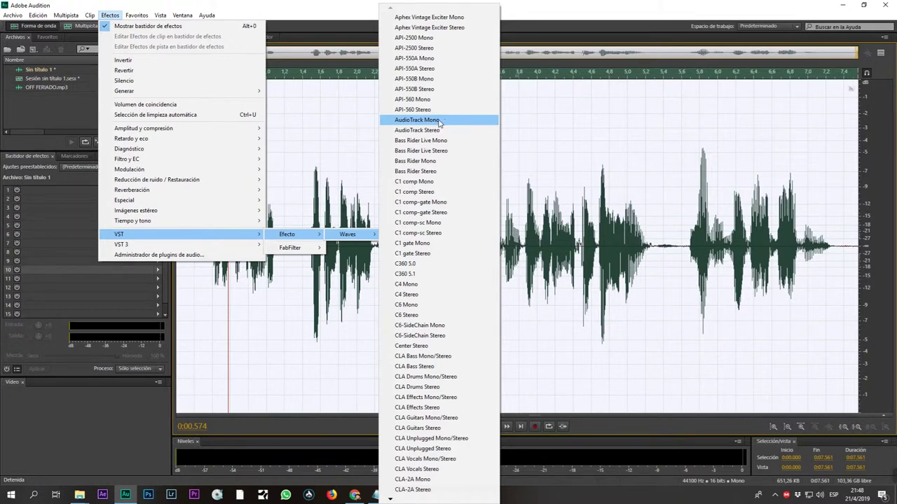
{"action": "left_click", "coordinate": [561, 4]}
{"action": "left_click", "coordinate": [775, 494]}
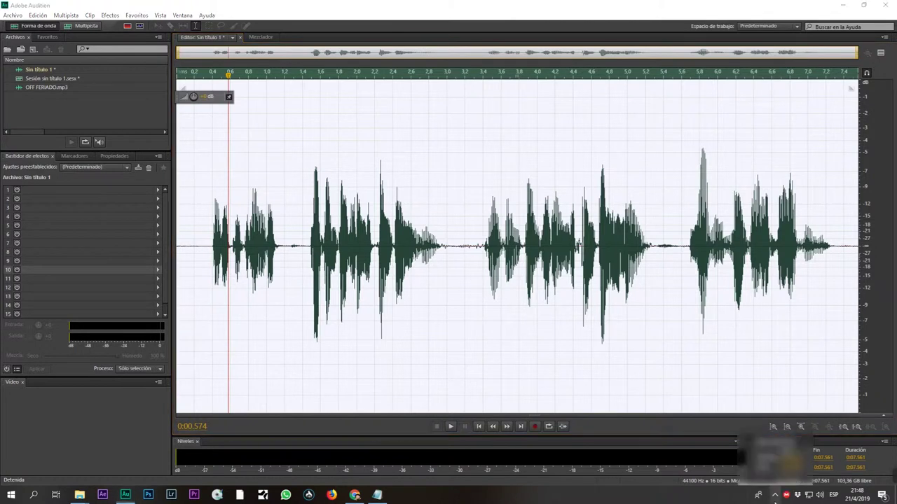
{"action": "left_click", "coordinate": [455, 263]}
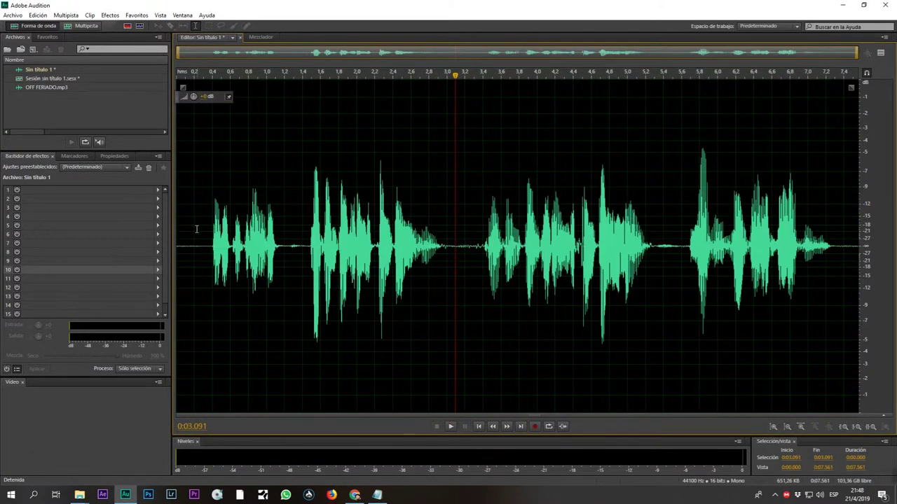
Open Dynamics Processing for the whole recording and raise the upper end point of the curve to 0 dB.
{"action": "key", "text": "ctrl+a"}
{"action": "left_click", "coordinate": [110, 15]}
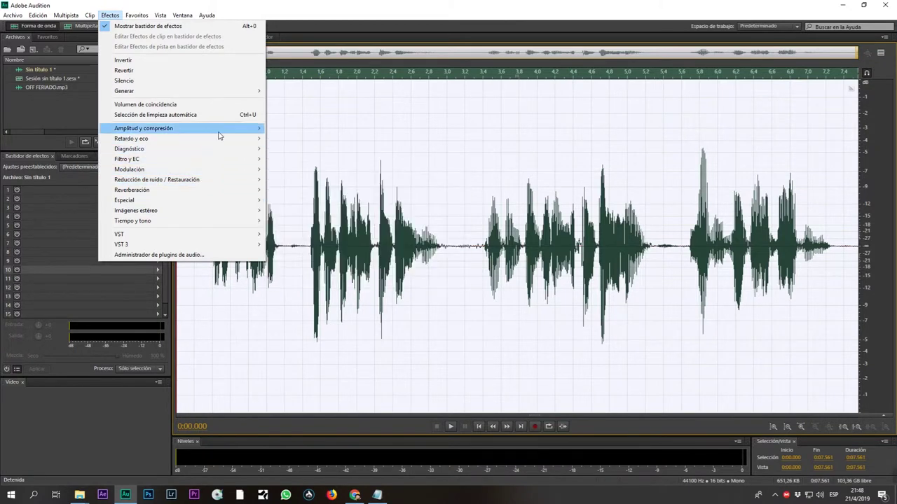
{"action": "mouse_move", "coordinate": [220, 130]}
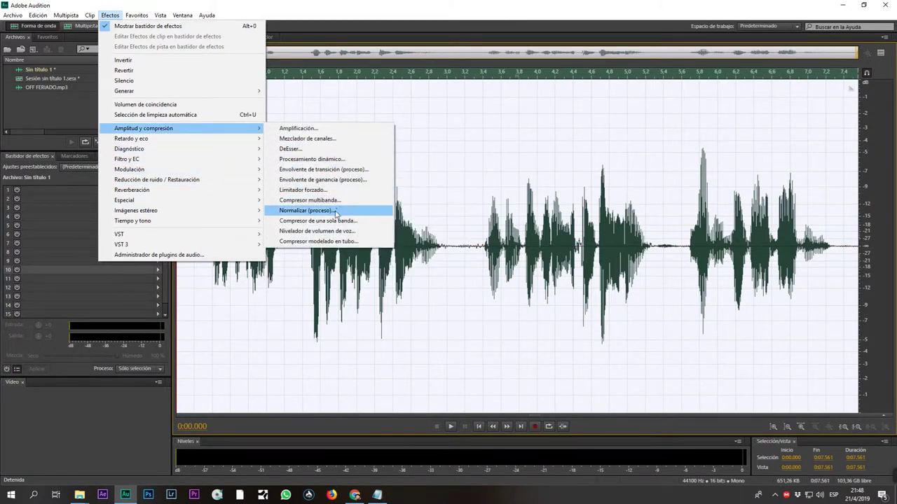
{"action": "left_click", "coordinate": [329, 159]}
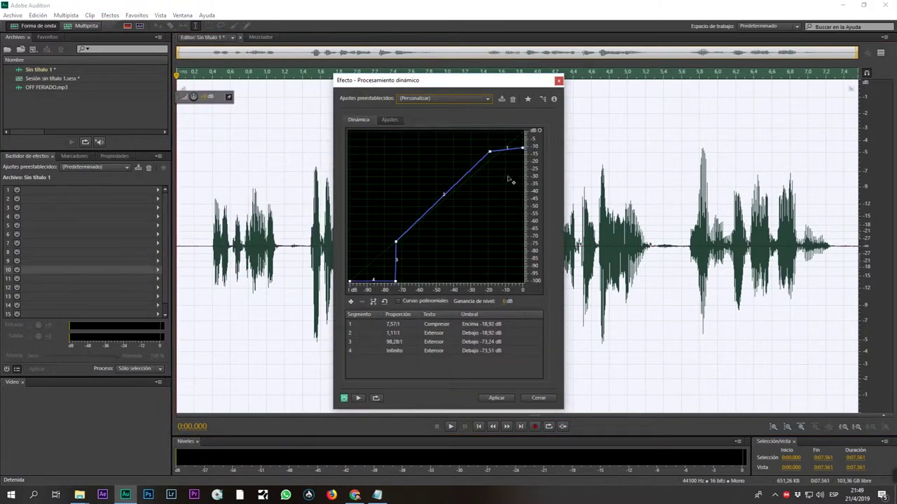
{"action": "left_click_drag", "start_coordinate": [522, 147], "coordinate": [523, 132]}
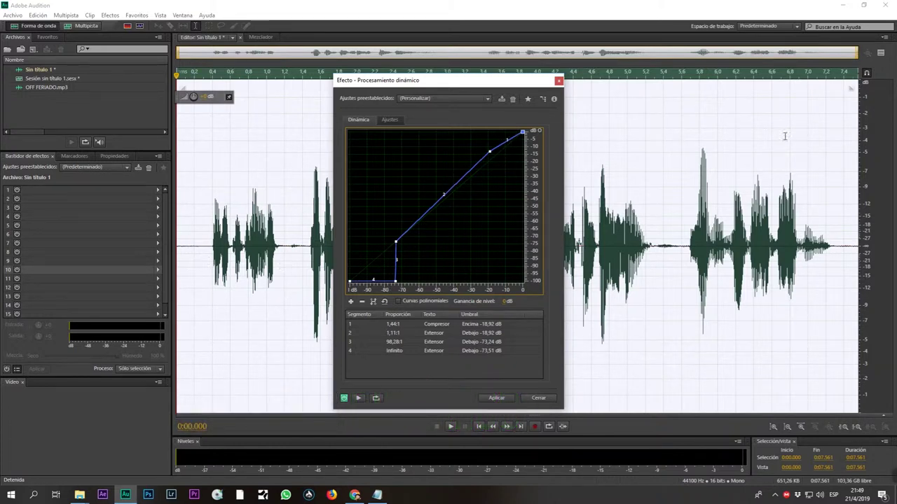
Show the effect preview editor and examine the background noise in the first 0.344 seconds of both waveforms.
{"action": "left_click", "coordinate": [880, 54]}
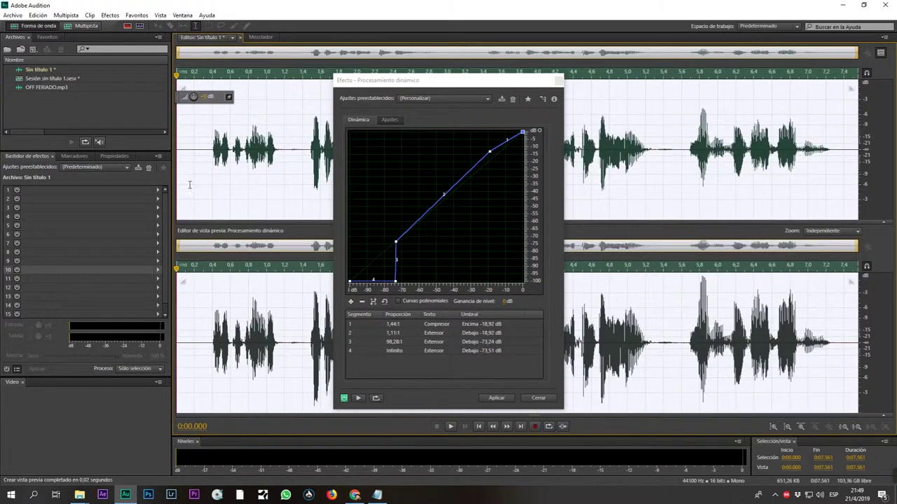
{"action": "scroll", "coordinate": [191, 172], "scroll_direction": "up", "scroll_amount": 5}
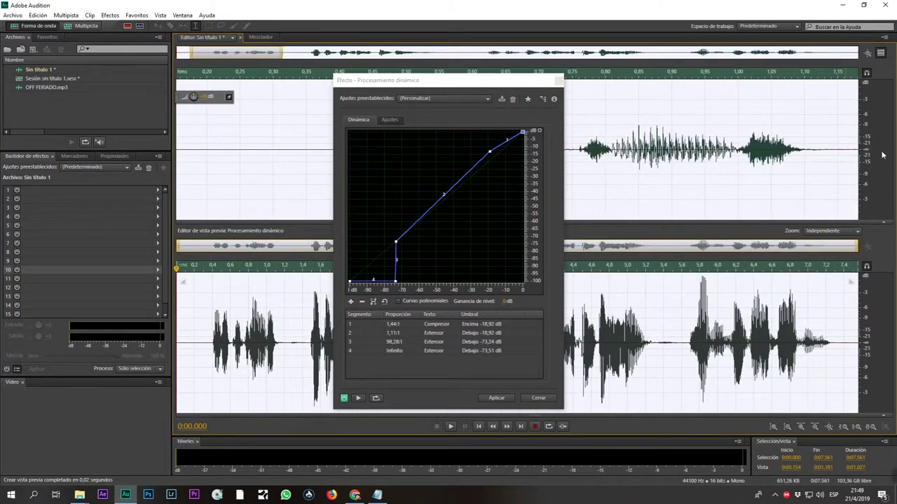
{"action": "scroll", "coordinate": [883, 154], "scroll_direction": "up", "scroll_amount": 5}
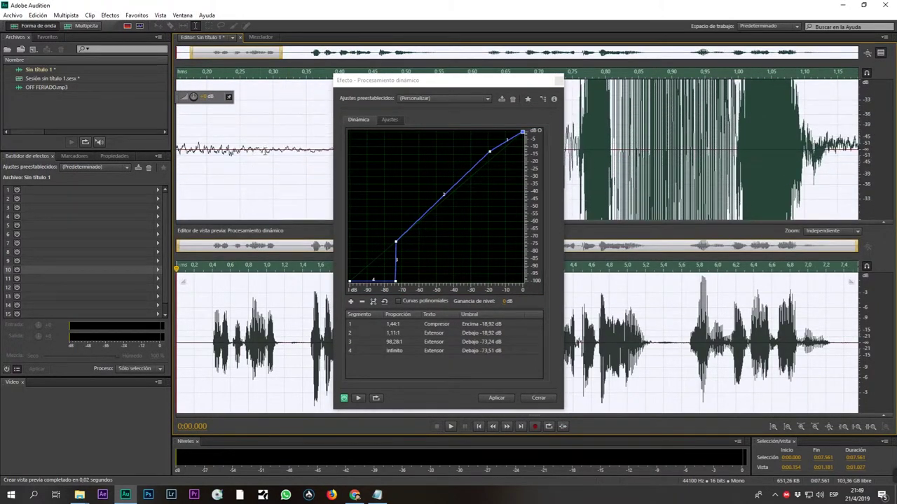
{"action": "left_click_drag", "start_coordinate": [302, 150], "coordinate": [161, 168]}
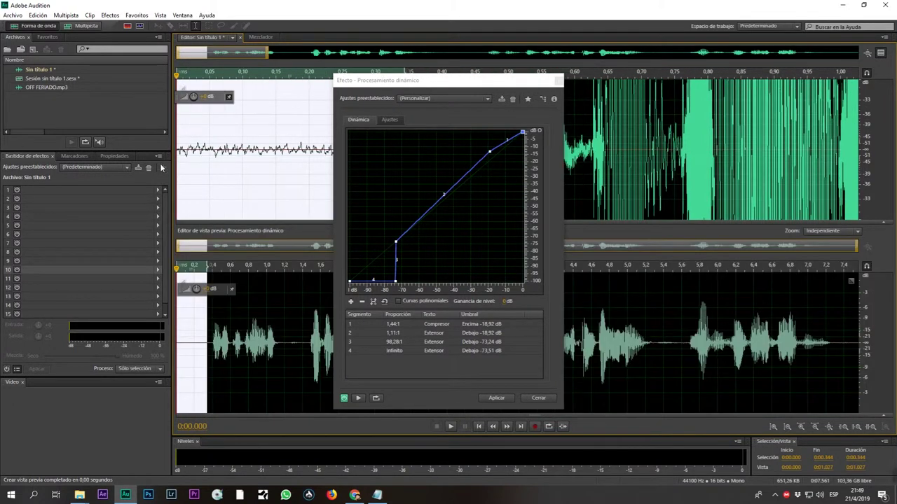
{"action": "scroll", "coordinate": [885, 350], "scroll_direction": "up", "scroll_amount": 5}
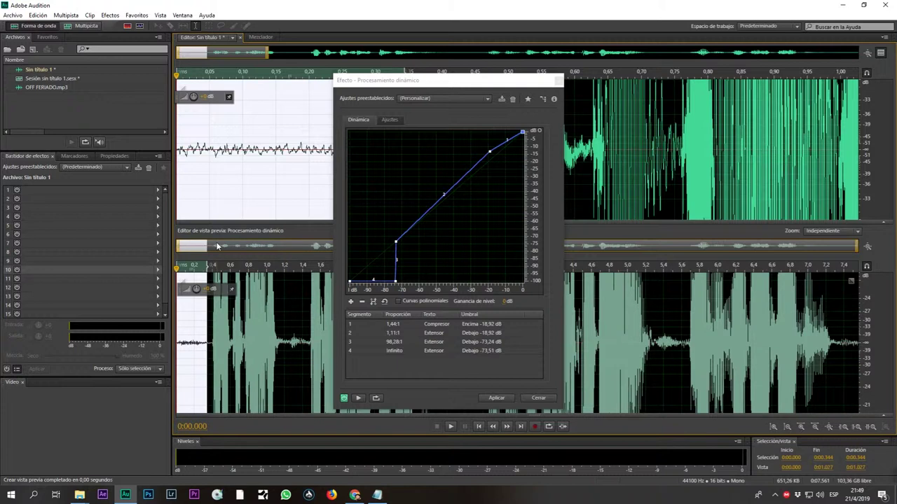
{"action": "scroll", "coordinate": [182, 250], "scroll_direction": "up", "scroll_amount": 3}
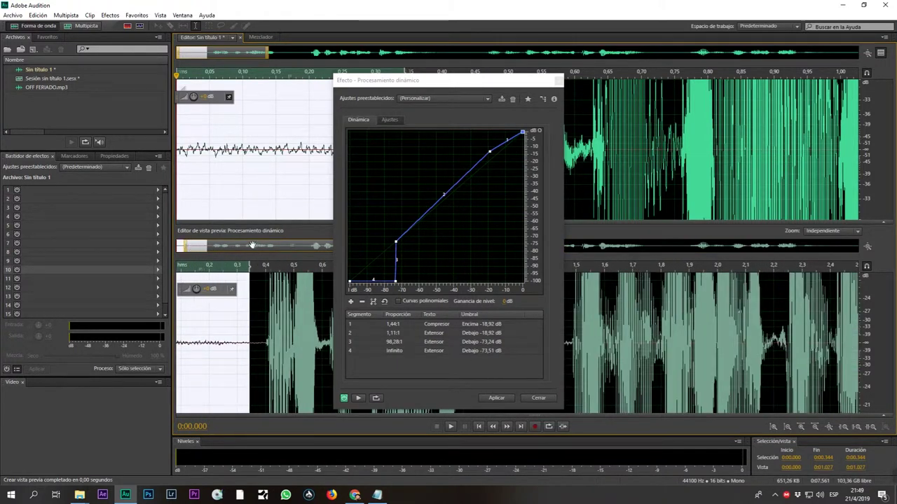
{"action": "left_click_drag", "start_coordinate": [251, 245], "coordinate": [171, 249]}
Reshape the dynamics curve with lower points at about -58.9 and -55.4 dB and the upper knee at about -16.5 dB.
{"action": "left_click_drag", "start_coordinate": [396, 242], "coordinate": [416, 224]}
{"action": "left_click_drag", "start_coordinate": [402, 287], "coordinate": [418, 288]}
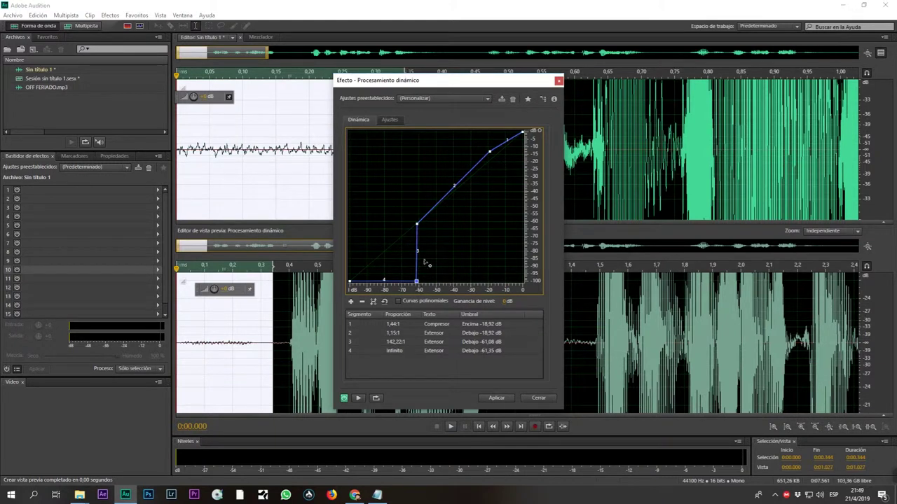
{"action": "left_click_drag", "start_coordinate": [417, 224], "coordinate": [441, 208]}
{"action": "left_click_drag", "start_coordinate": [418, 283], "coordinate": [420, 283]}
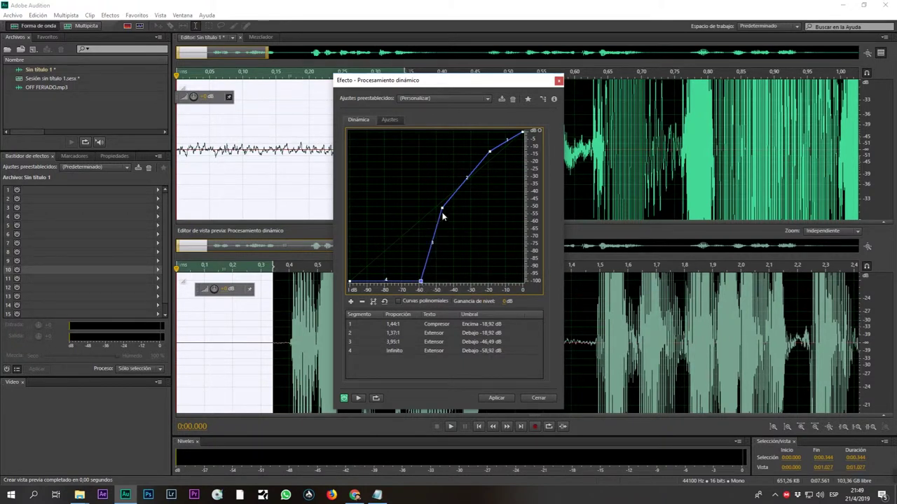
{"action": "mouse_move", "coordinate": [443, 209]}
{"action": "left_mouse_down"}
{"action": "mouse_move", "coordinate": [421, 223]}
{"action": "mouse_move", "coordinate": [428, 219]}
{"action": "left_mouse_up"}
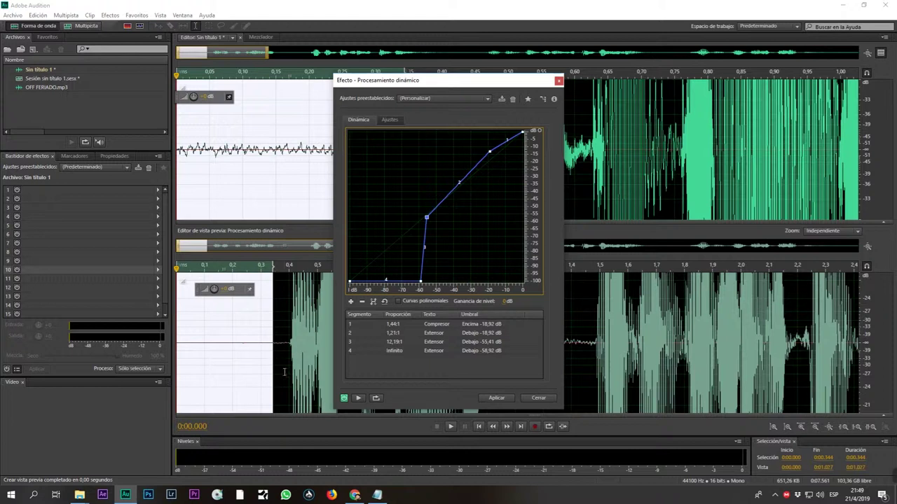
{"action": "scroll", "coordinate": [282, 168], "scroll_direction": "down", "scroll_amount": 5}
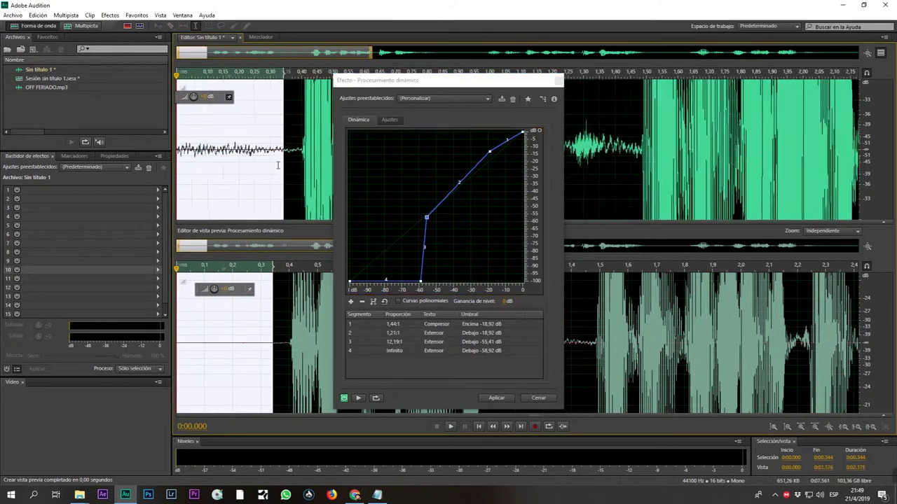
{"action": "left_click_drag", "start_coordinate": [490, 151], "coordinate": [495, 158]}
Select the whole recording again and hide the effect preview editor.
{"action": "left_click", "coordinate": [256, 145]}
{"action": "double_click", "coordinate": [274, 146]}
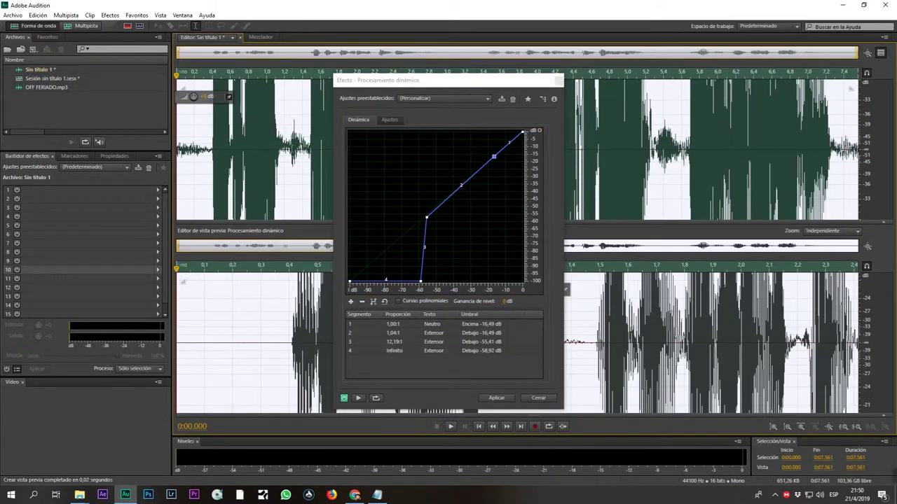
{"action": "left_click", "coordinate": [881, 53]}
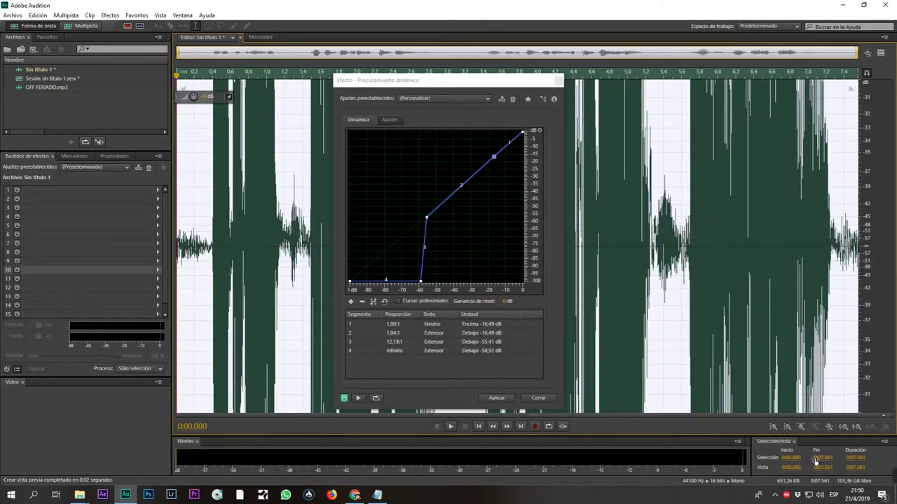
Apply the dynamics processing to the whole recording and inspect the cleaned start of the waveform at full amplitude.
{"action": "left_click", "coordinate": [829, 427]}
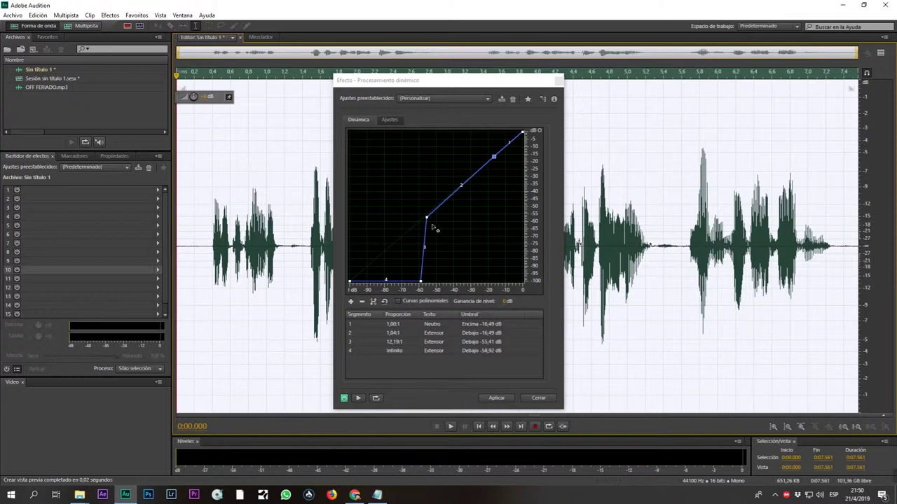
{"action": "left_click", "coordinate": [495, 398]}
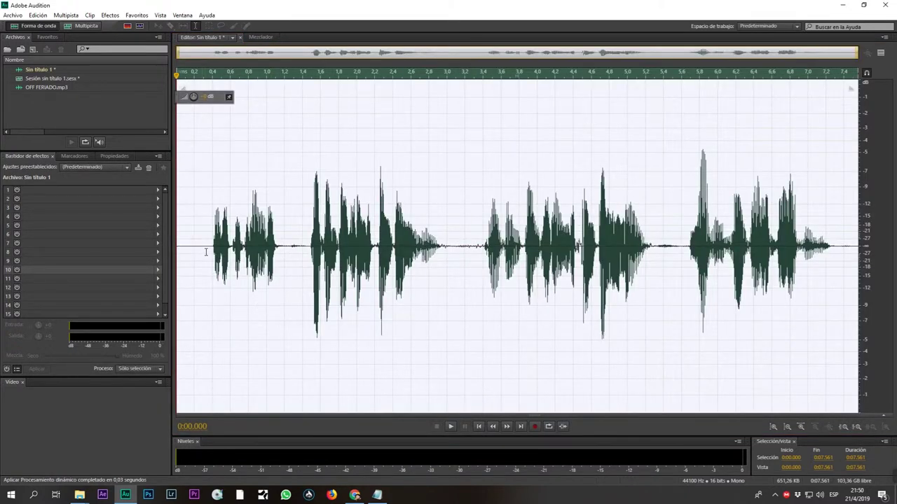
{"action": "left_click_drag", "start_coordinate": [210, 248], "coordinate": [148, 265]}
{"action": "left_click", "coordinate": [285, 259]}
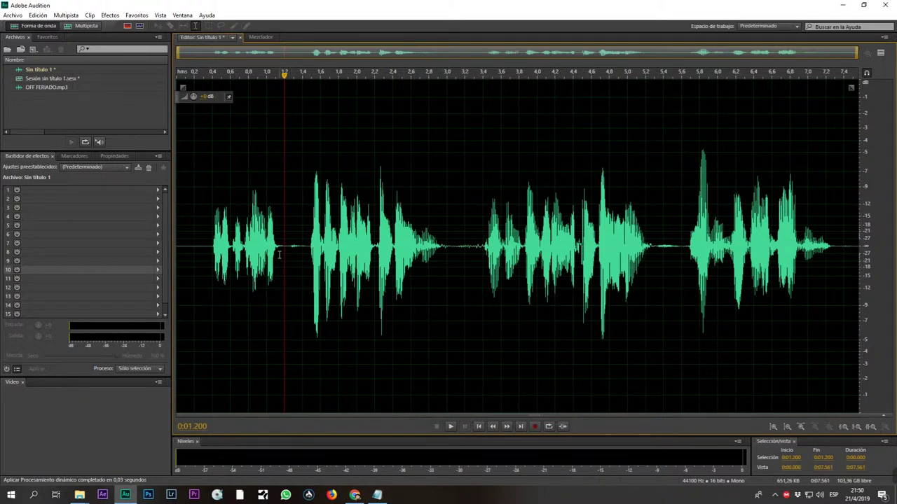
Silence the leftover noise in the pause from about 1.147 to 1.481 s by lowering its gain.
{"action": "scroll", "coordinate": [279, 256], "scroll_direction": "up", "scroll_amount": 3}
{"action": "left_click_drag", "start_coordinate": [276, 256], "coordinate": [369, 295]}
{"action": "key", "text": "space"}
{"action": "left_click_drag", "start_coordinate": [202, 97], "coordinate": [44, 194]}
{"action": "scroll", "coordinate": [318, 267], "scroll_direction": "down", "scroll_amount": 2}
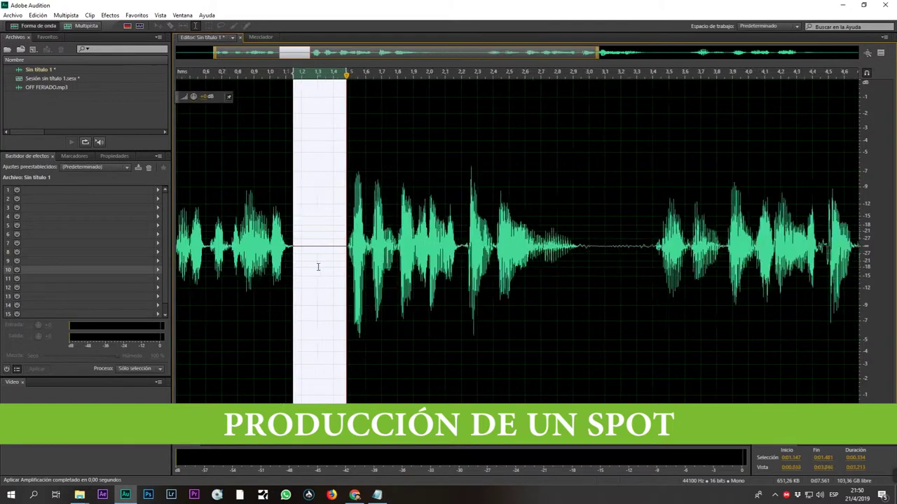
Listen on past the second phrase and silence the pause from about 2.943 to 3.400 s by lowering its gain.
{"action": "scroll", "coordinate": [318, 267], "scroll_direction": "down", "scroll_amount": 2}
{"action": "left_click", "coordinate": [330, 270]}
{"action": "left_click", "coordinate": [317, 270]}
{"action": "key", "text": "space"}
{"action": "scroll", "coordinate": [441, 278], "scroll_direction": "up", "scroll_amount": 3}
{"action": "key", "text": "space"}
{"action": "key", "text": "space"}
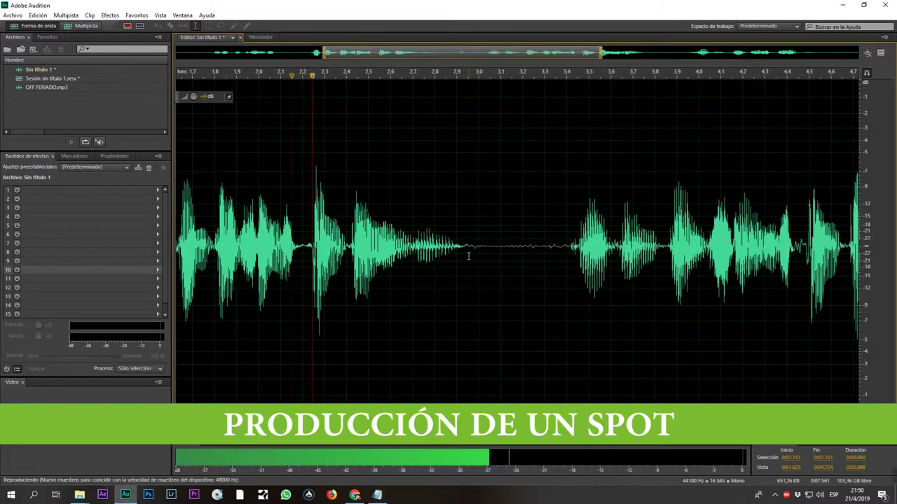
{"action": "left_click_drag", "start_coordinate": [467, 254], "coordinate": [567, 303]}
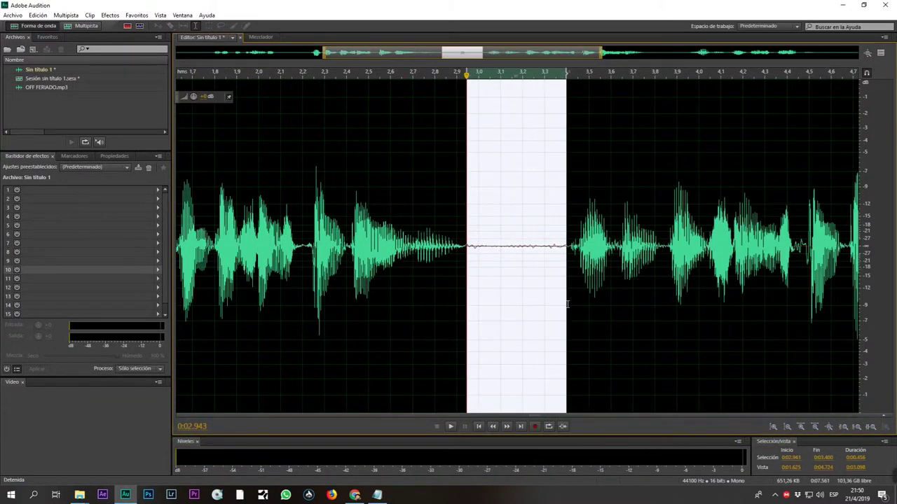
{"action": "key", "text": "space"}
{"action": "left_click_drag", "start_coordinate": [194, 97], "coordinate": [105, 203]}
{"action": "left_click", "coordinate": [540, 277]}
{"action": "scroll", "coordinate": [472, 291], "scroll_direction": "down", "scroll_amount": 3}
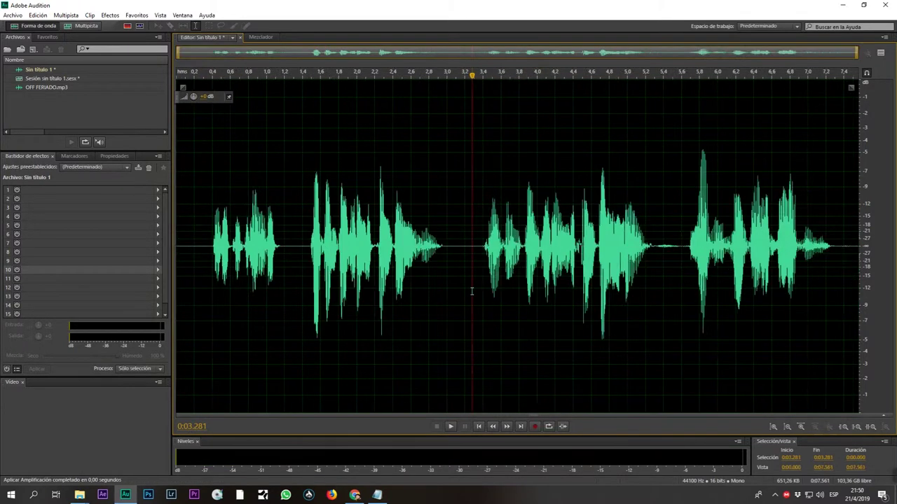
Silence the pause from about 5.277 to 5.667 s and the tail from about 7.271 s to the end.
{"action": "left_click", "coordinate": [644, 286]}
{"action": "key", "text": "space"}
{"action": "scroll", "coordinate": [682, 286], "scroll_direction": "up", "scroll_amount": 3}
{"action": "key", "text": "space"}
{"action": "left_click_drag", "start_coordinate": [692, 250], "coordinate": [611, 275]}
{"action": "left_click_drag", "start_coordinate": [194, 99], "coordinate": [306, 353]}
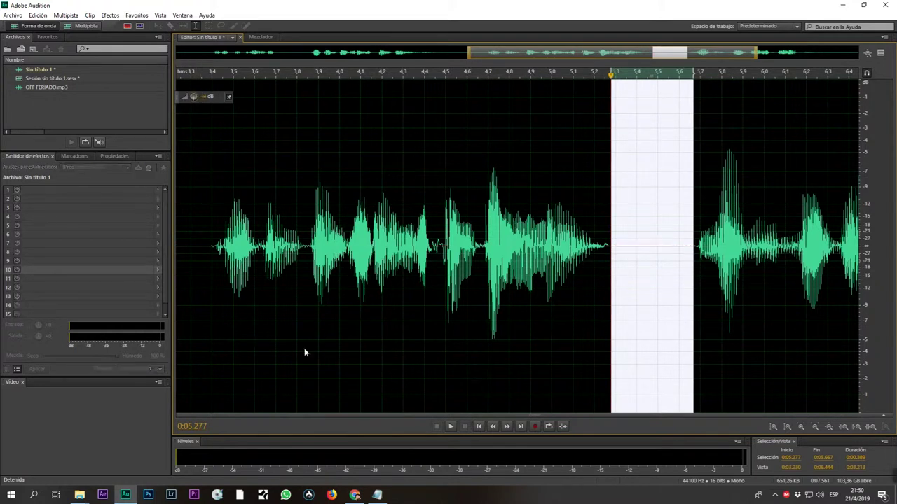
{"action": "left_click", "coordinate": [632, 254]}
{"action": "scroll", "coordinate": [634, 255], "scroll_direction": "down", "scroll_amount": 3}
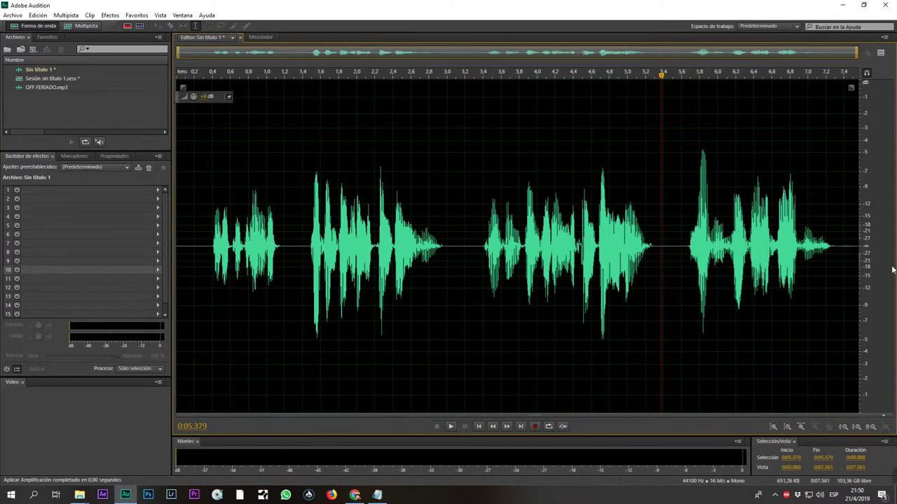
{"action": "left_click_drag", "start_coordinate": [833, 242], "coordinate": [859, 245]}
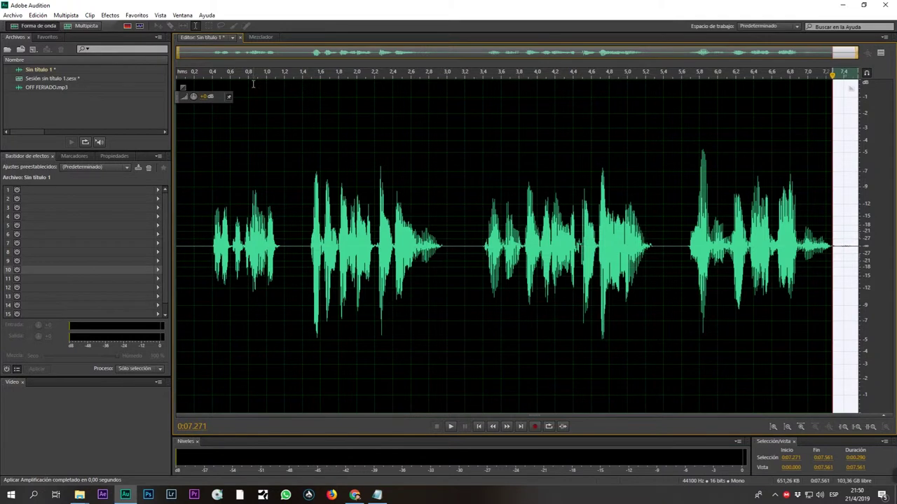
{"action": "left_click", "coordinate": [484, 268]}
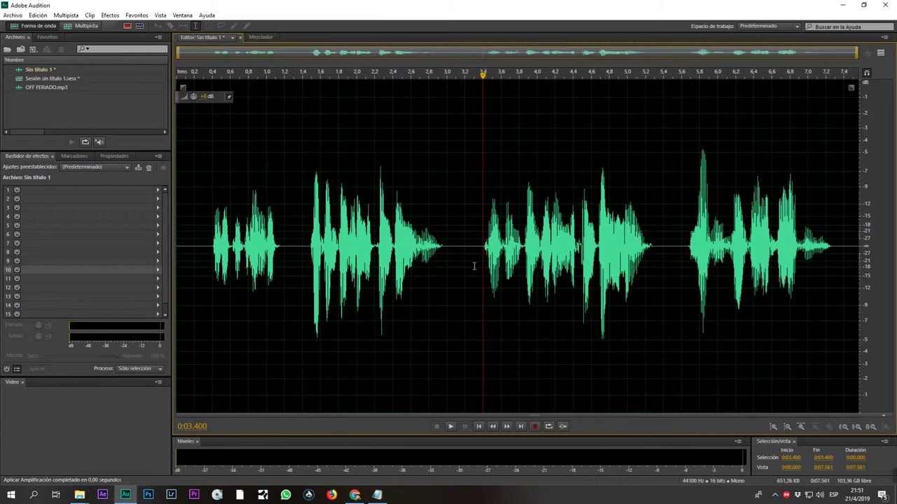
Load the Voz de locutor de radio preset in the effects rack and audition the whole recording through it.
{"action": "left_click", "coordinate": [128, 169]}
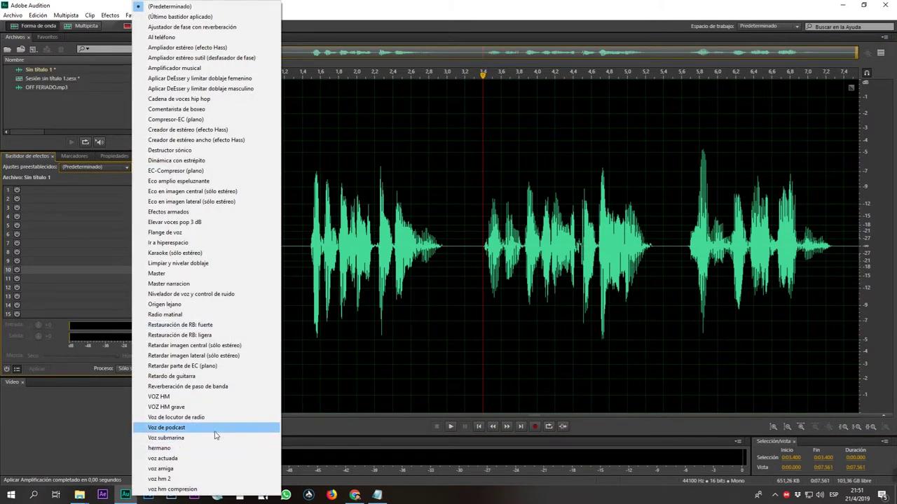
{"action": "left_click", "coordinate": [175, 418]}
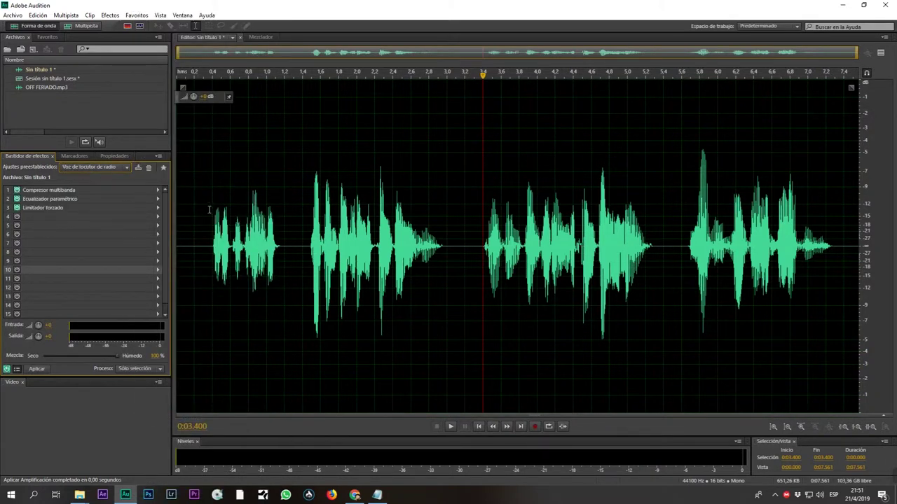
{"action": "double_click", "coordinate": [242, 261]}
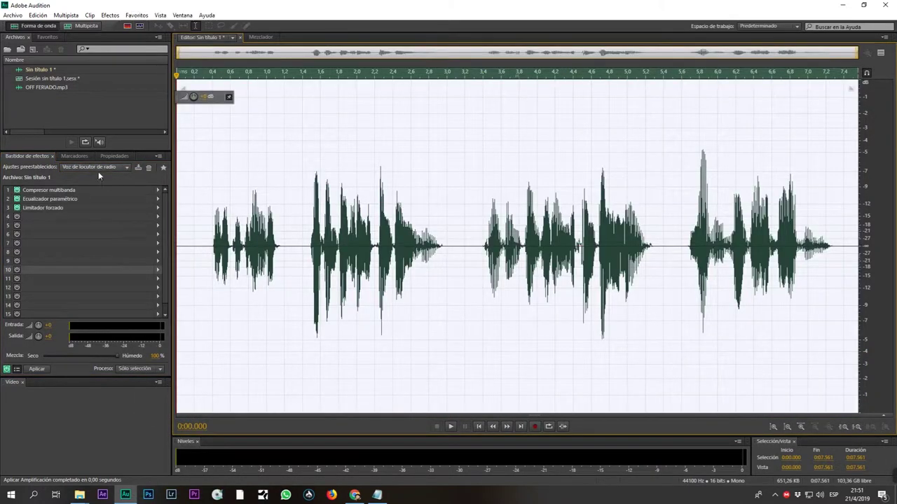
{"action": "key", "text": "space"}
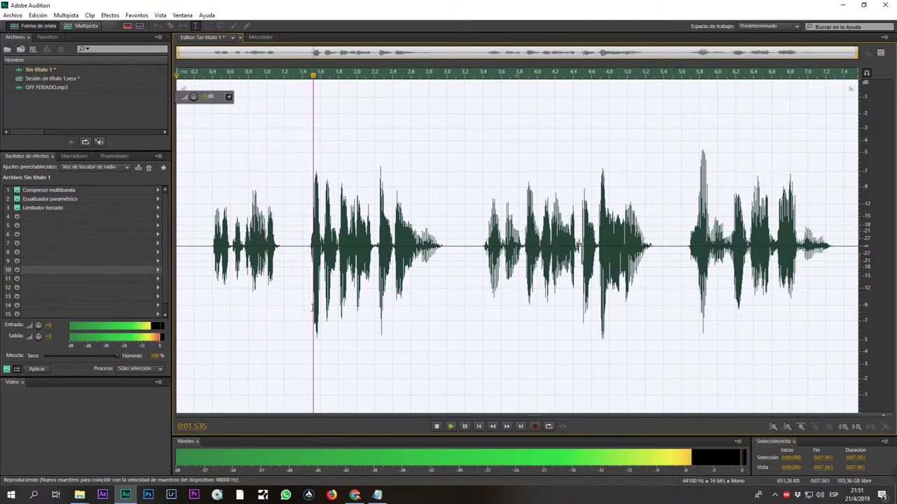
{"action": "key", "text": "space"}
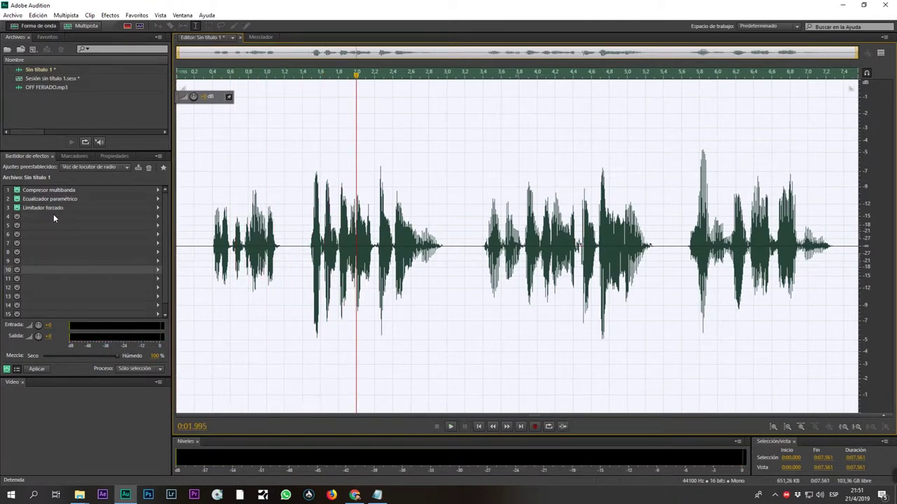
Adjust the limiter threshold of the rack's multiband compressor and show the effect preview editor at full amplitude.
{"action": "double_click", "coordinate": [49, 190]}
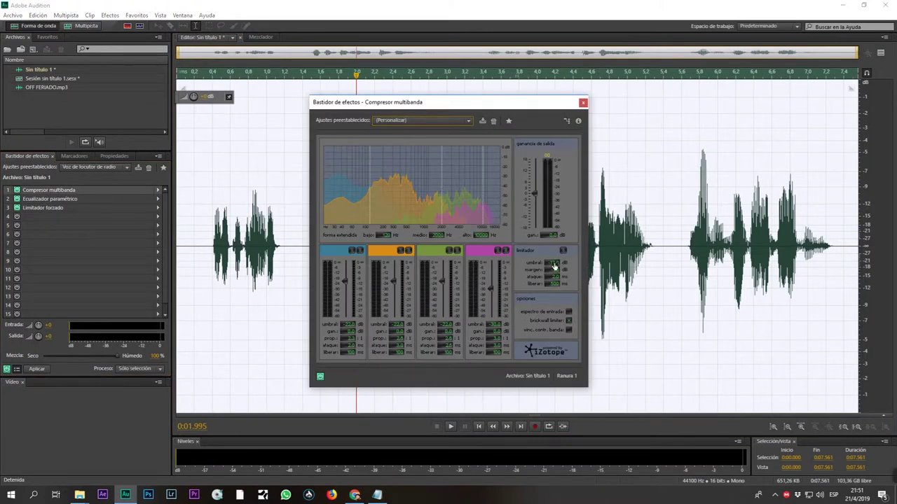
{"action": "left_click_drag", "start_coordinate": [554, 264], "coordinate": [548, 273]}
{"action": "left_click", "coordinate": [880, 54]}
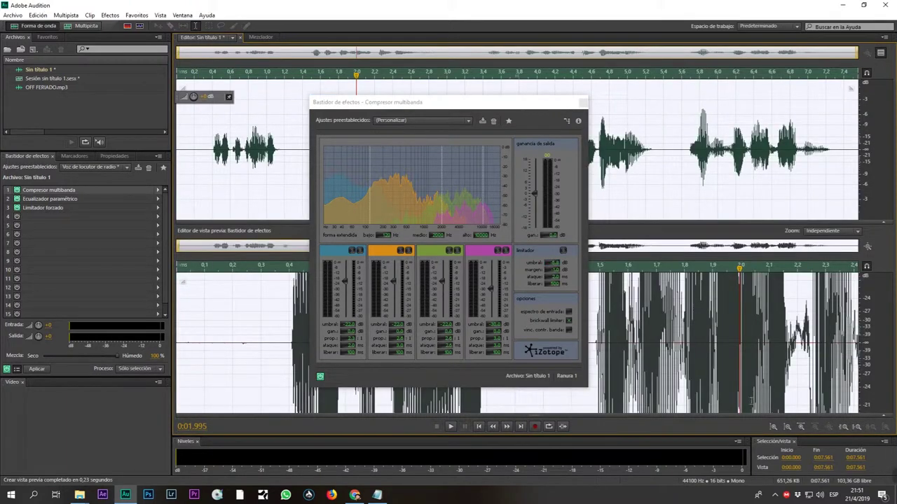
{"action": "scroll", "coordinate": [876, 340], "scroll_direction": "down", "scroll_amount": 5}
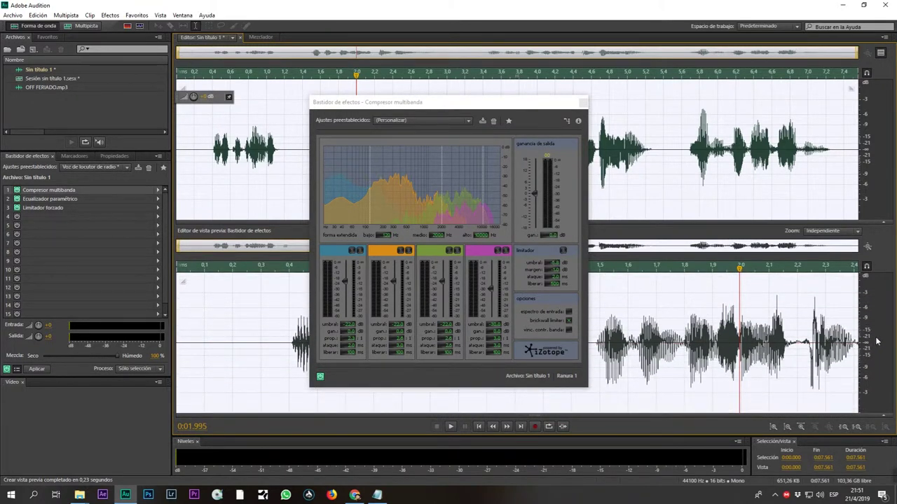
Compare the preview waveform with the effects rack switched off and on, then close the multiband compressor.
{"action": "left_click_drag", "start_coordinate": [444, 102], "coordinate": [201, 134]}
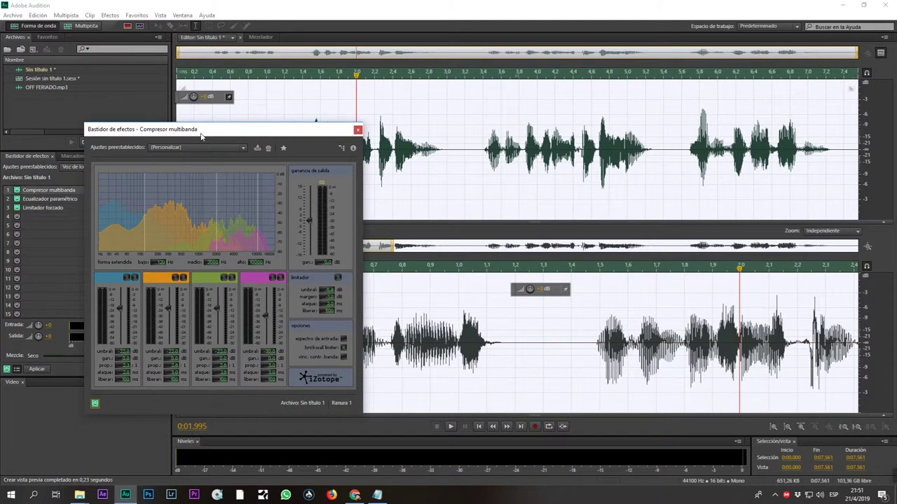
{"action": "left_click", "coordinate": [7, 370]}
{"action": "left_click", "coordinate": [7, 370]}
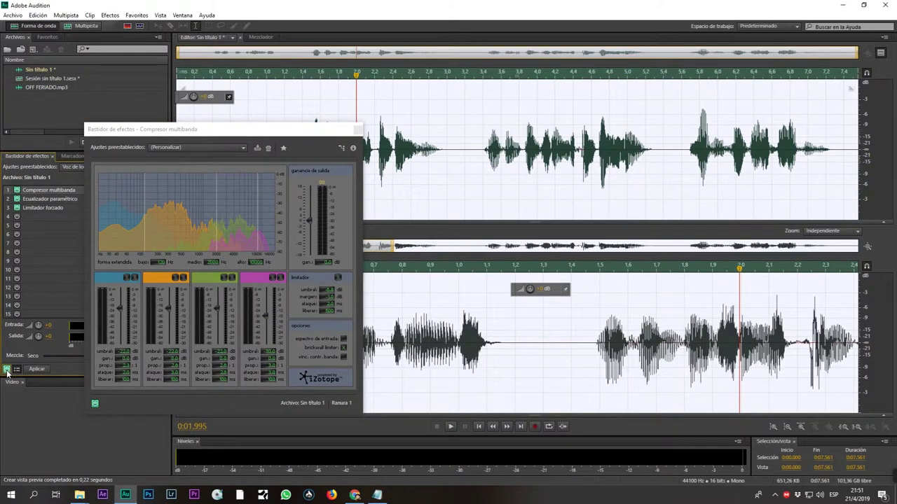
{"action": "left_click", "coordinate": [6, 370]}
{"action": "left_click", "coordinate": [358, 128]}
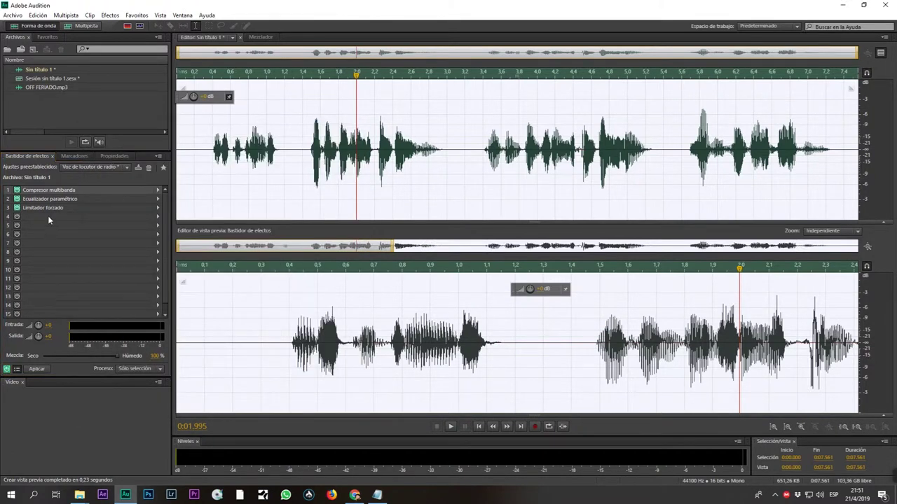
Load the VOZ HM preset in the effects rack and audition the whole recording through it.
{"action": "left_click", "coordinate": [110, 168]}
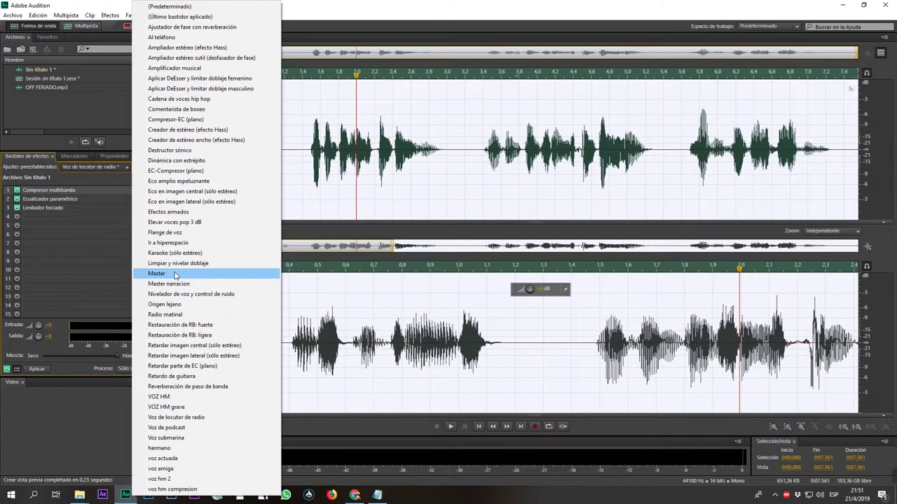
{"action": "left_click", "coordinate": [175, 399]}
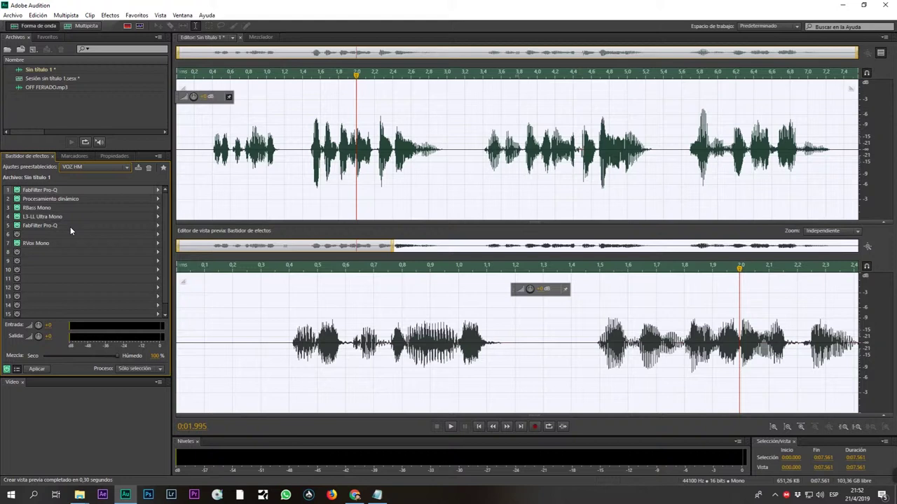
{"action": "scroll", "coordinate": [356, 349], "scroll_direction": "down", "scroll_amount": 4}
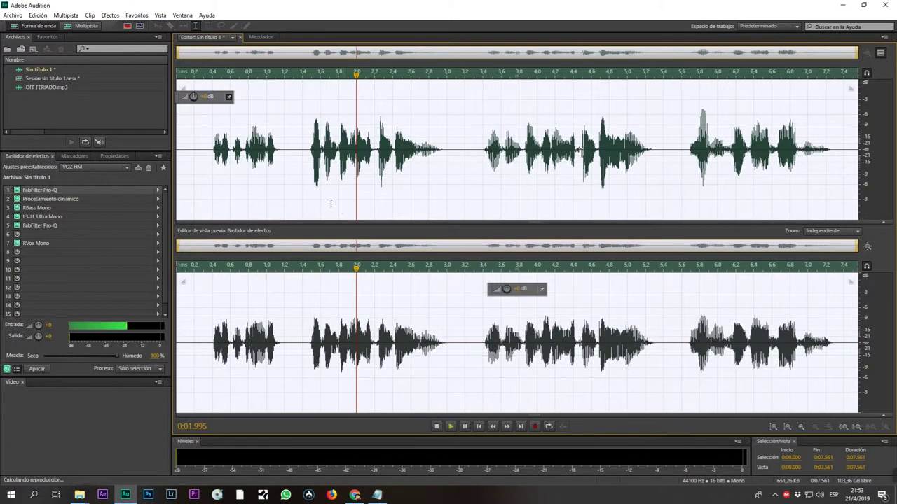
{"action": "key", "text": "space"}
{"action": "key", "text": "space"}
{"action": "double_click", "coordinate": [236, 166]}
{"action": "key", "text": "space"}
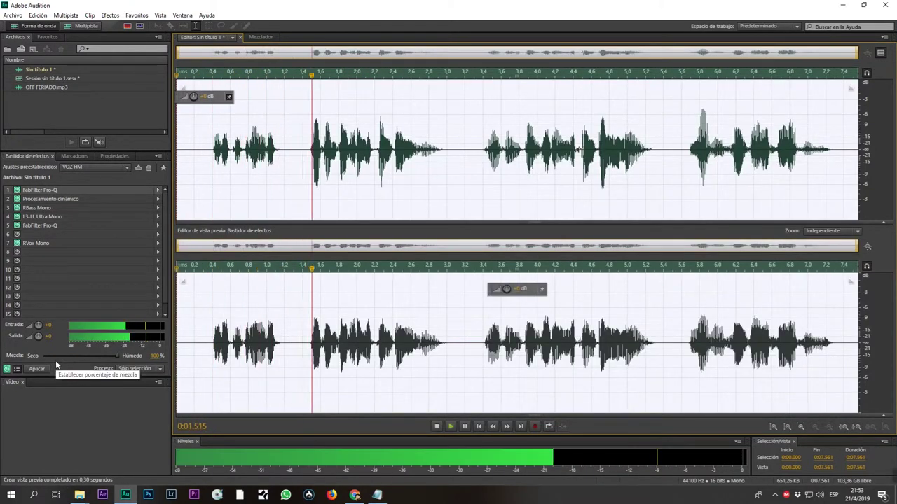
{"action": "key", "text": "space"}
Switch off all the effects in the VOZ HM rack and play the unprocessed voice from about 0.2 s.
{"action": "left_click", "coordinate": [17, 243]}
{"action": "left_click", "coordinate": [16, 216]}
{"action": "left_click", "coordinate": [16, 209]}
{"action": "left_click", "coordinate": [16, 199]}
{"action": "left_click", "coordinate": [17, 189]}
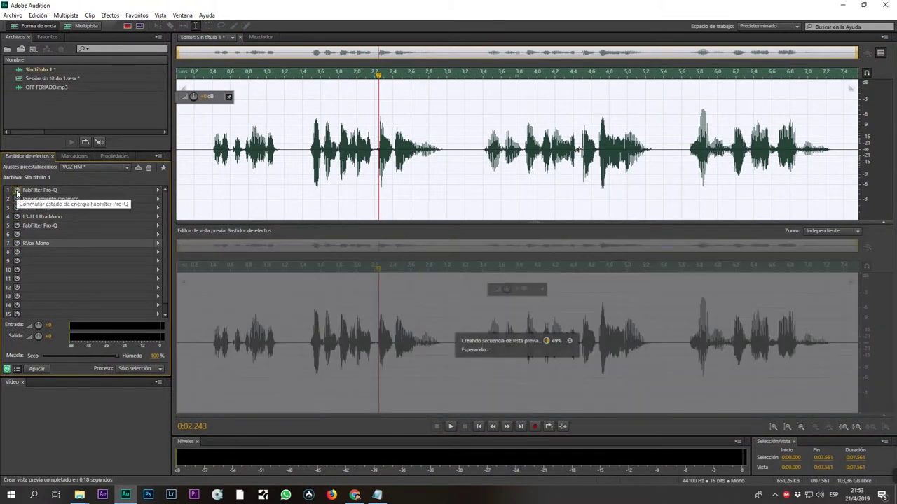
{"action": "left_click", "coordinate": [194, 166]}
{"action": "key", "text": "space"}
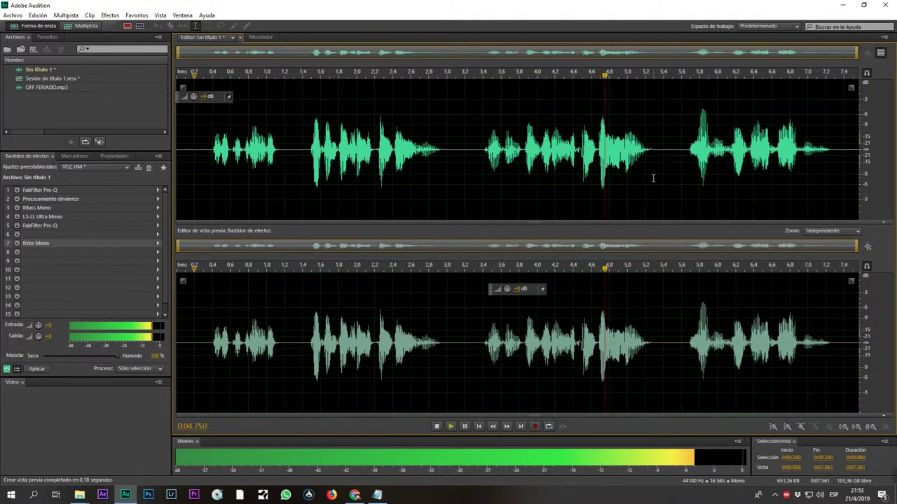
{"action": "key", "text": "space"}
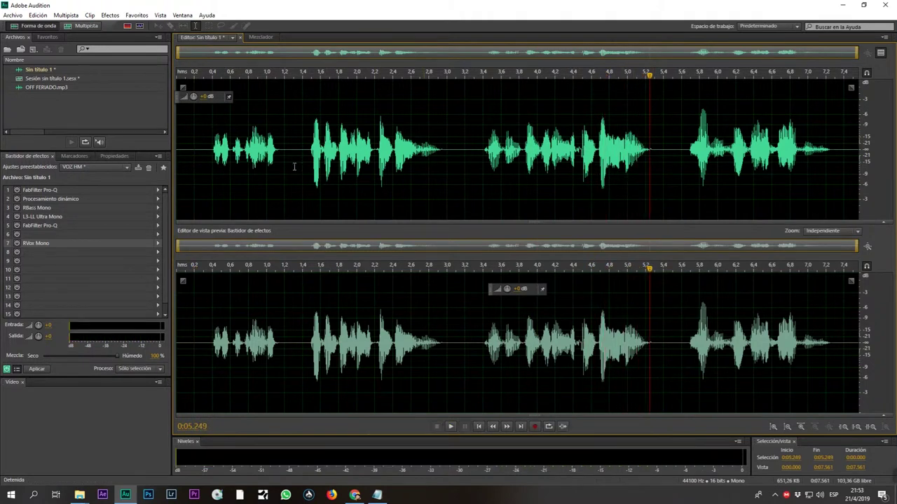
Switch on and open the first FabFilter Pro-Q, and play the first phrase from about 0.284 s to examine its spectrum.
{"action": "left_click", "coordinate": [17, 190]}
{"action": "double_click", "coordinate": [41, 190]}
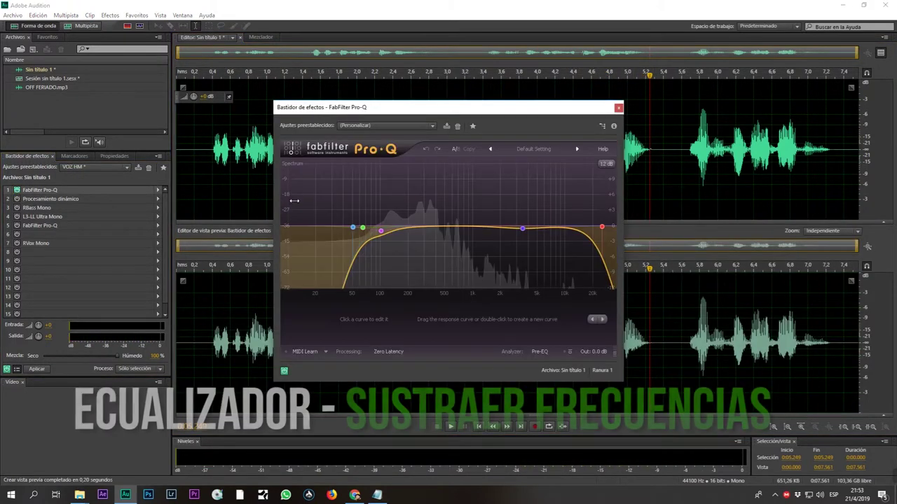
{"action": "left_click_drag", "start_coordinate": [479, 148], "coordinate": [446, 179]}
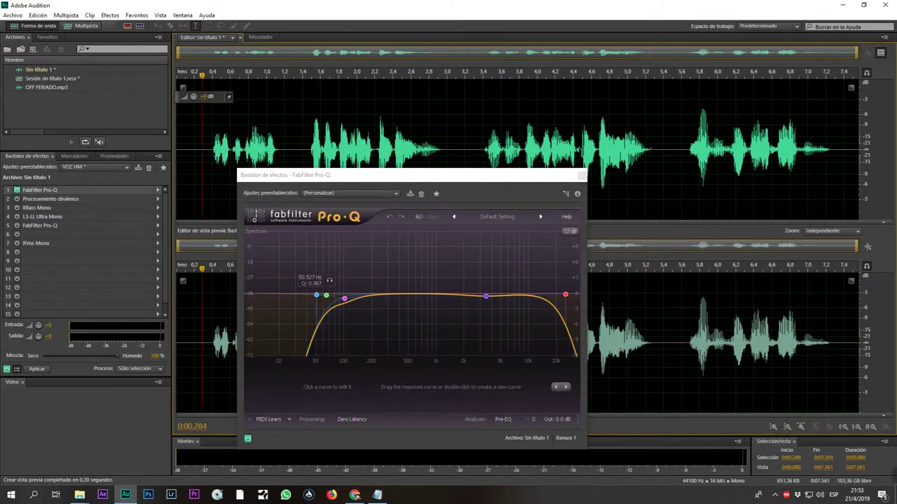
{"action": "left_click_drag", "start_coordinate": [202, 141], "coordinate": [290, 141]}
{"action": "key", "text": "space"}
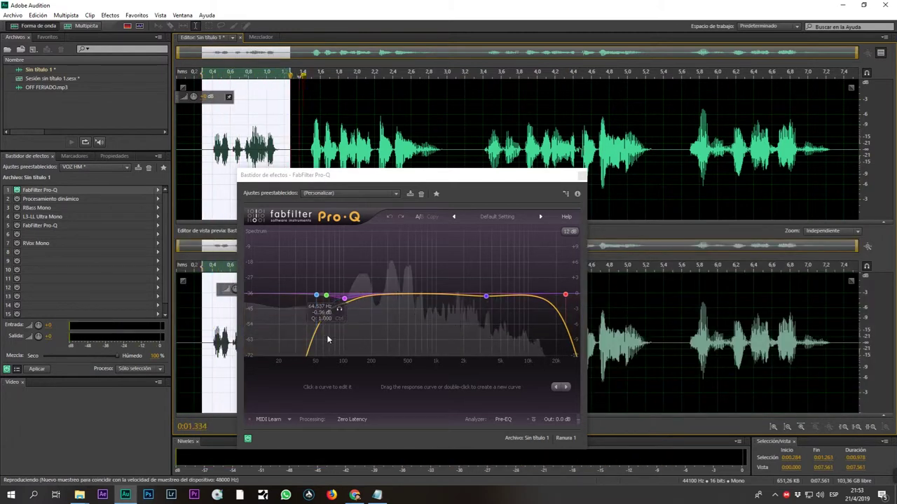
{"action": "key", "text": "space"}
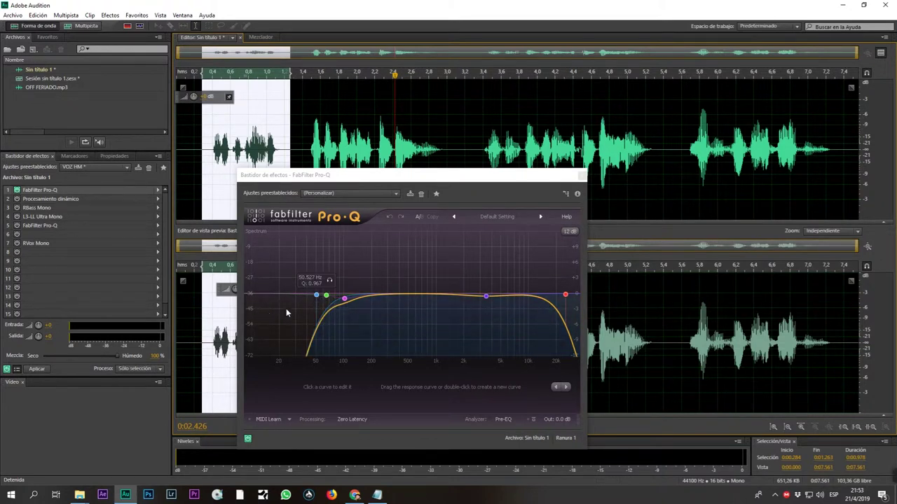
Move the equalizer's low-cut point to about 60 Hz with a Q of 1.069 and return the playhead to about 0.336 s.
{"action": "left_click_drag", "start_coordinate": [317, 294], "coordinate": [323, 290]}
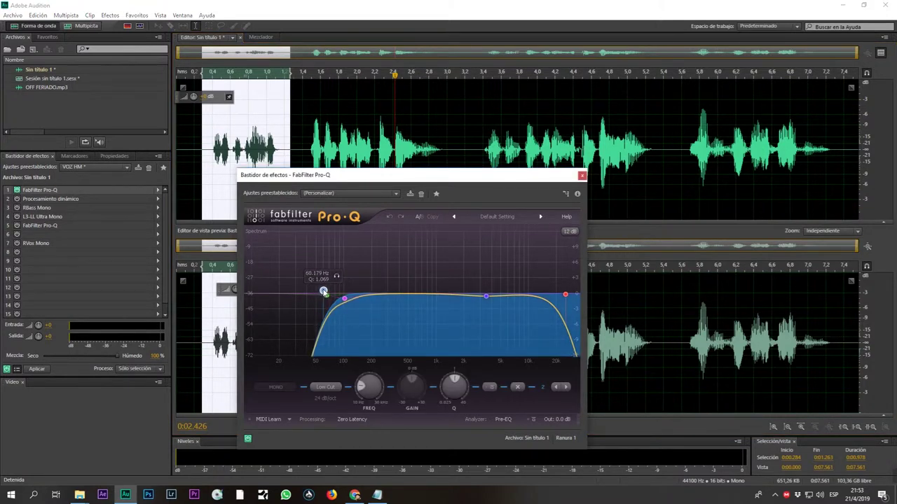
{"action": "left_click", "coordinate": [207, 72]}
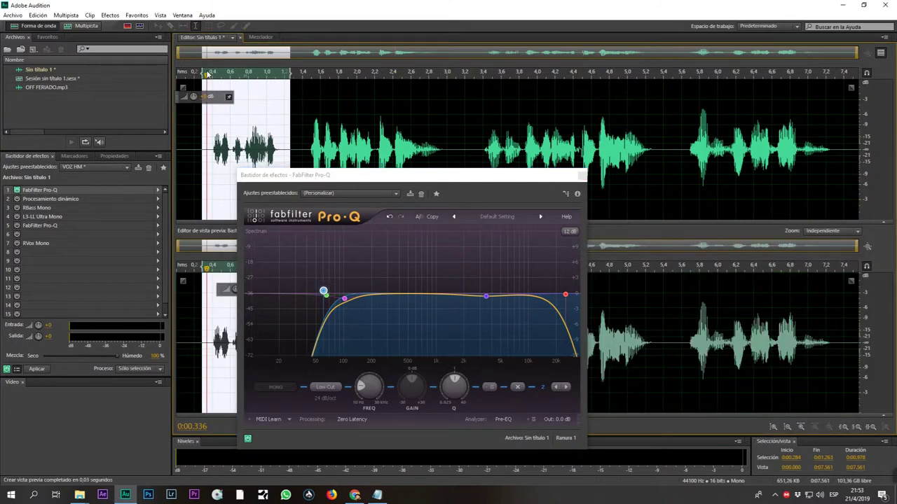
Play the first phrase and the second one from about 1.439 s through the equalizer to examine their spectrum.
{"action": "key", "text": "space"}
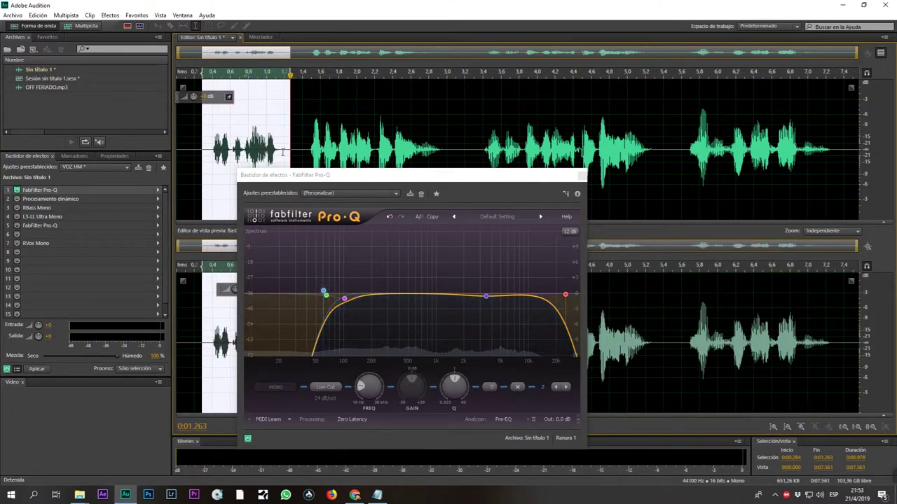
{"action": "left_click", "coordinate": [307, 136]}
{"action": "key", "text": "space"}
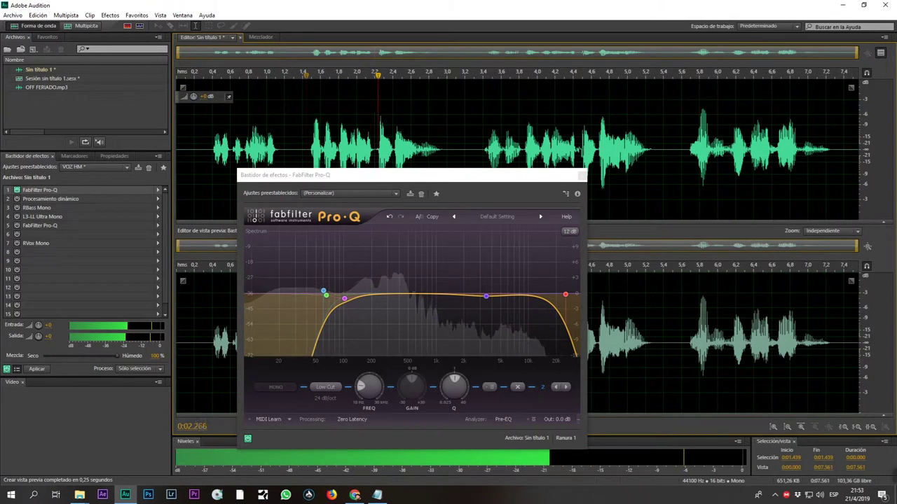
Hide the effects preview editor and play the voice from about 3.464 s through the equalizer.
{"action": "left_click", "coordinate": [881, 53]}
{"action": "key", "text": "space"}
{"action": "left_click_drag", "start_coordinate": [402, 178], "coordinate": [245, 134]}
{"action": "left_click", "coordinate": [488, 272]}
{"action": "key", "text": "space"}
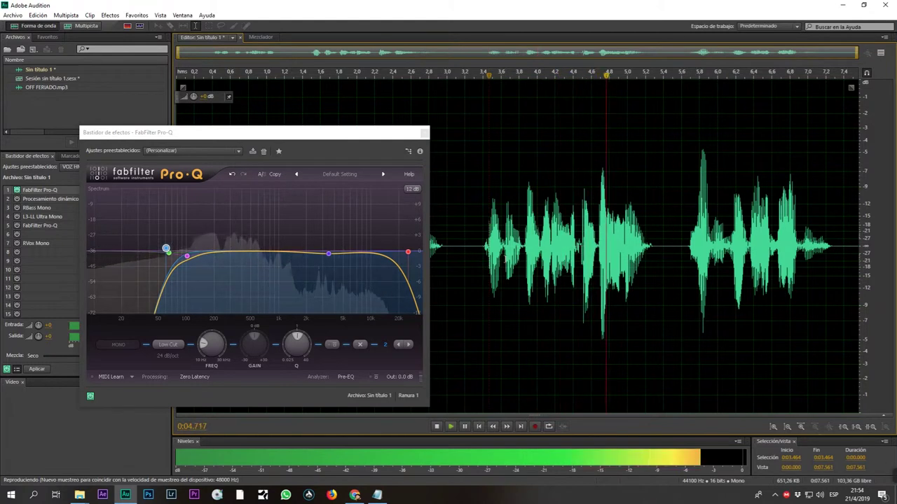
{"action": "key", "text": "space"}
Add an equalizer bell band at about 153 Hz with a gain of about +7.67 dB and audition it in several phrases.
{"action": "left_click_drag", "start_coordinate": [208, 256], "coordinate": [203, 212]}
{"action": "key", "text": "space"}
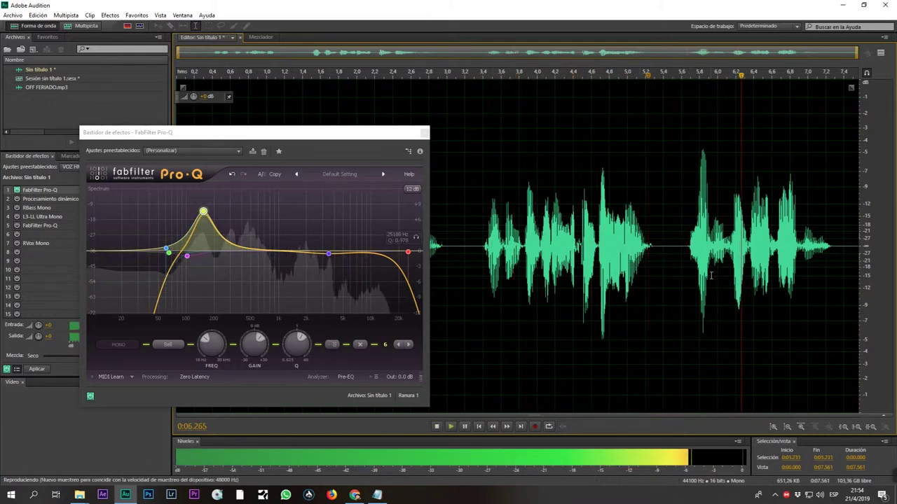
{"action": "key", "text": "space"}
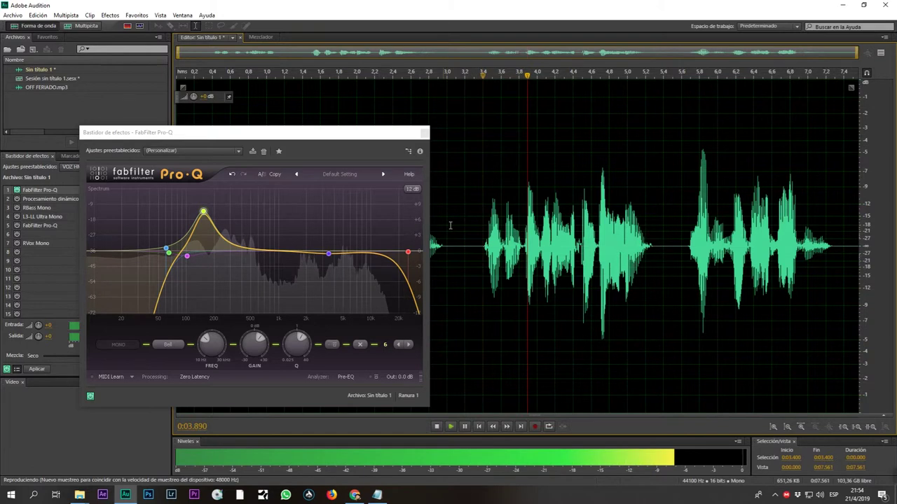
{"action": "left_click_drag", "start_coordinate": [362, 134], "coordinate": [343, 213]}
{"action": "left_click", "coordinate": [311, 178]}
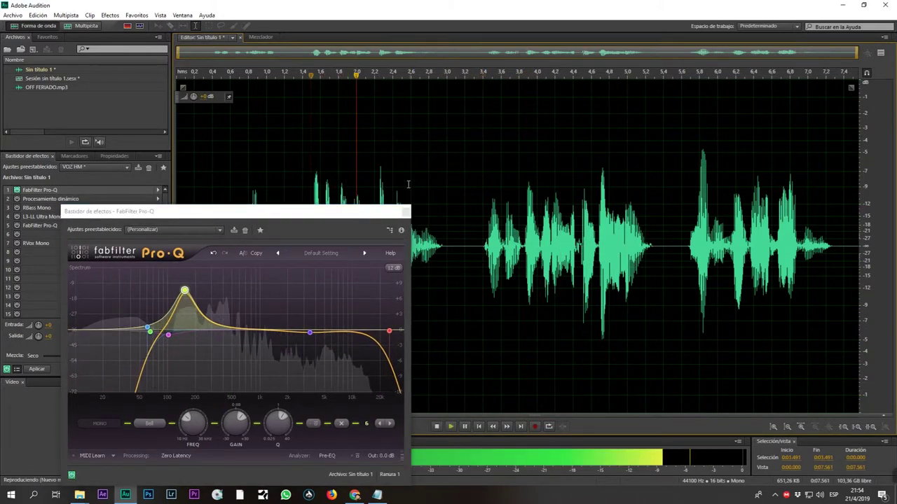
{"action": "left_click_drag", "start_coordinate": [265, 213], "coordinate": [312, 145]}
{"action": "left_click", "coordinate": [538, 178]}
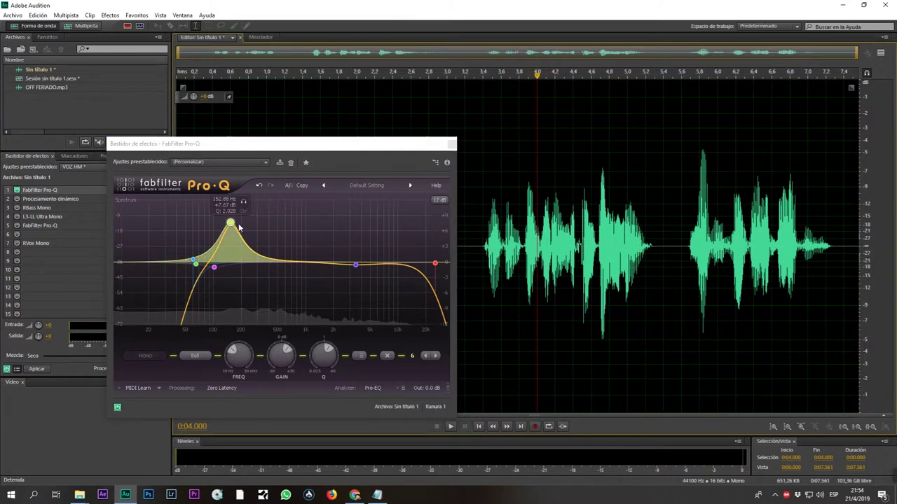
Lower the new bell band to about -1.80 dB at about 142.55 Hz and audition the third phrase.
{"action": "left_click_drag", "start_coordinate": [231, 223], "coordinate": [227, 274]}
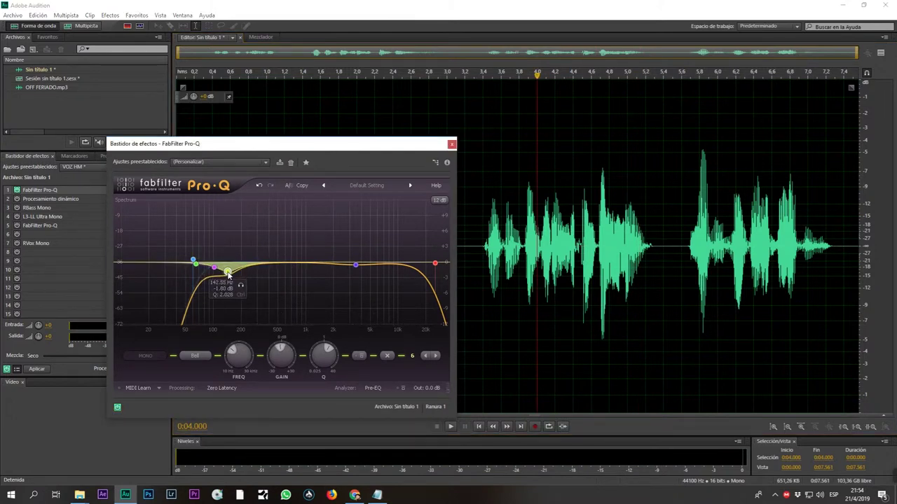
{"action": "key", "text": "space"}
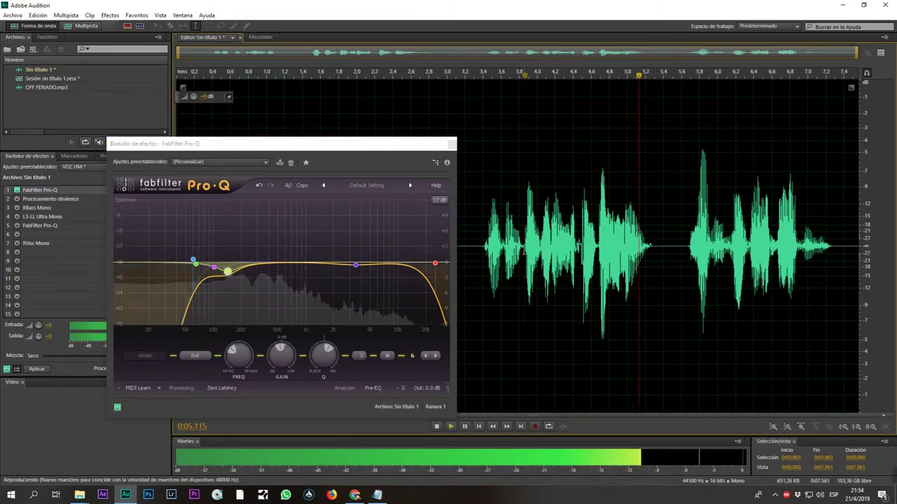
{"action": "left_click", "coordinate": [579, 240]}
{"action": "key", "text": "space"}
{"action": "left_click", "coordinate": [579, 240]}
{"action": "key", "text": "space"}
{"action": "key", "text": "space"}
Select and play the short syllable between about 4.473 and 4.577 s to examine its low frequencies in the equalizer's spectrum.
{"action": "left_click_drag", "start_coordinate": [579, 241], "coordinate": [591, 266]}
{"action": "key", "text": "space"}
{"action": "scroll", "coordinate": [587, 267], "scroll_direction": "up", "scroll_amount": 7}
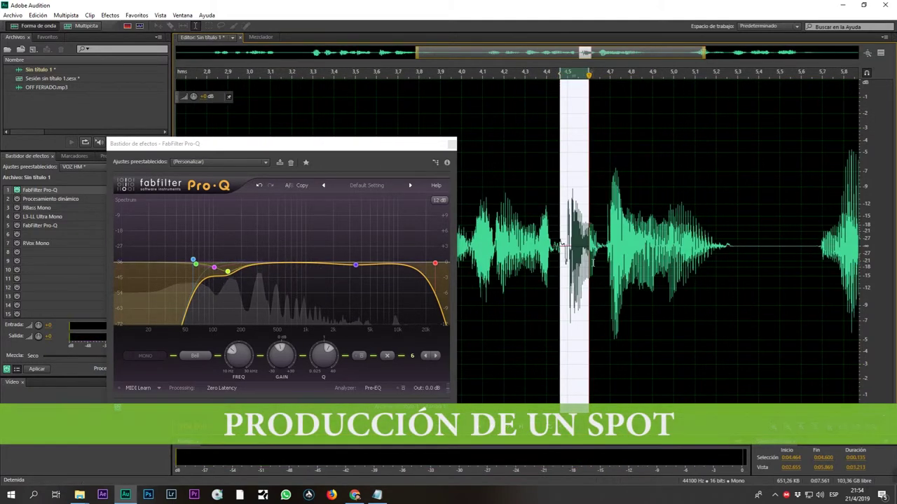
{"action": "left_click_drag", "start_coordinate": [540, 272], "coordinate": [608, 283]}
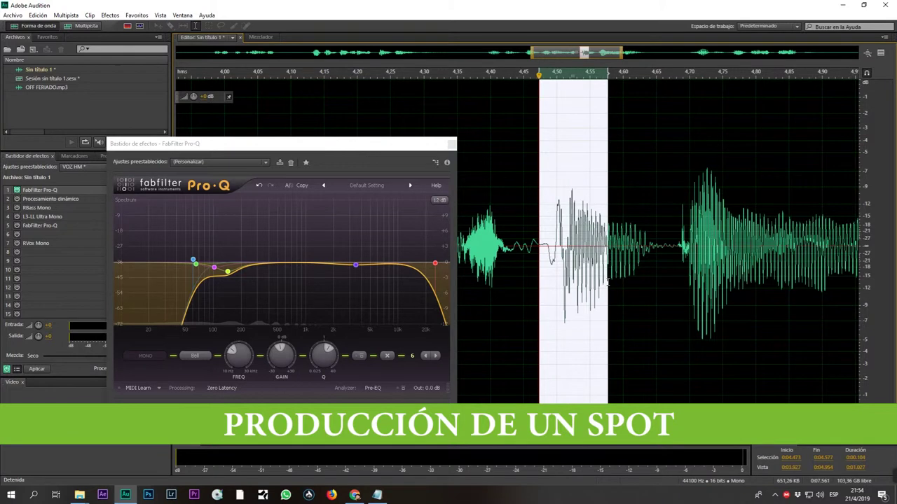
{"action": "key", "text": "space"}
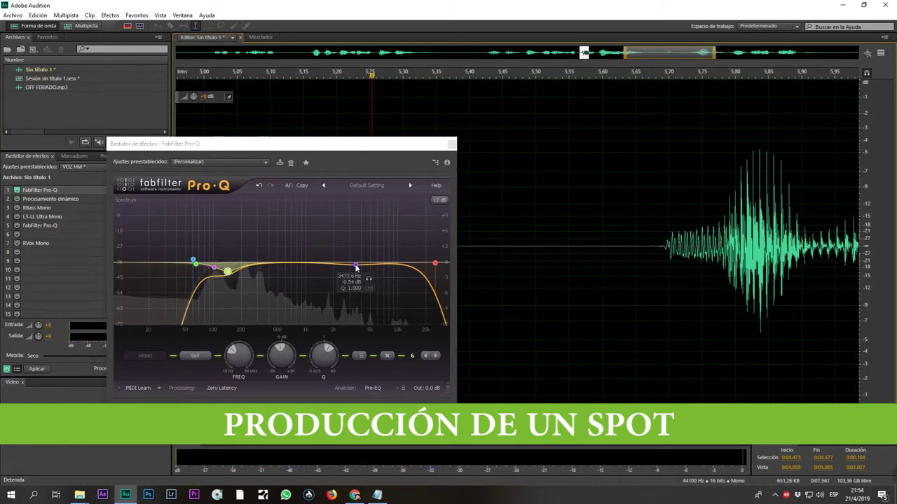
{"action": "scroll", "coordinate": [607, 235], "scroll_direction": "down", "scroll_amount": 7}
{"action": "key", "text": "space"}
{"action": "left_click", "coordinate": [501, 181]}
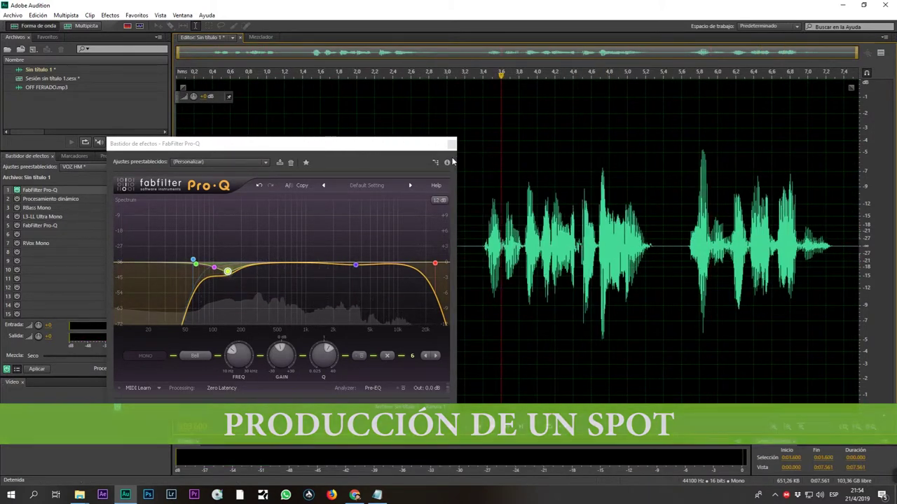
Close the equalizer, then reopen the first FabFilter Pro-Q to examine its response curve and close it again.
{"action": "left_click", "coordinate": [451, 144]}
{"action": "left_click", "coordinate": [551, 221]}
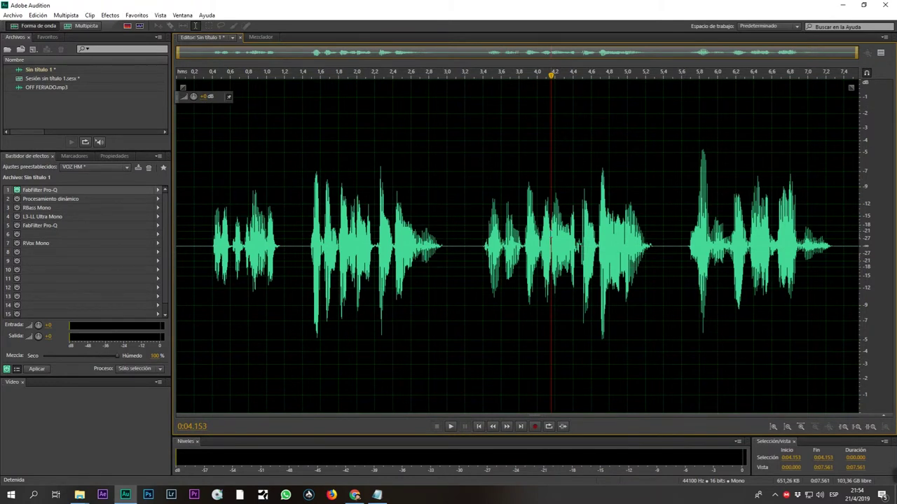
{"action": "double_click", "coordinate": [53, 190]}
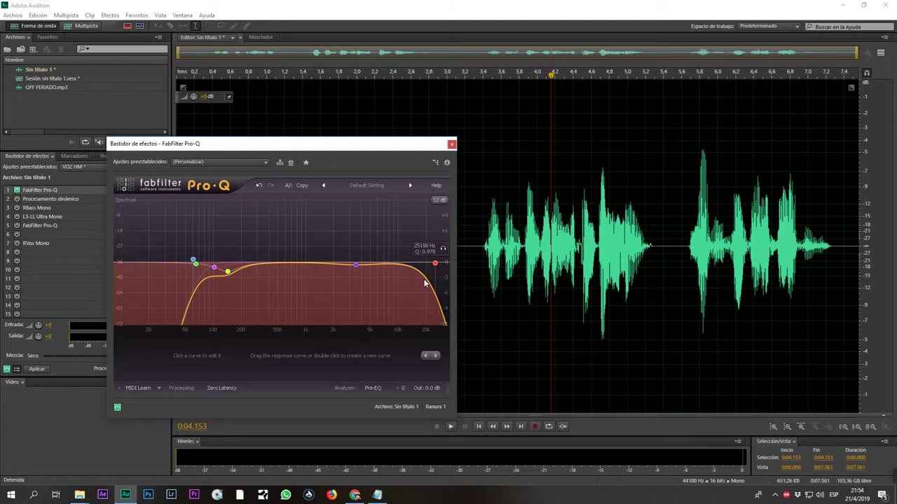
{"action": "left_click_drag", "start_coordinate": [292, 148], "coordinate": [406, 134]}
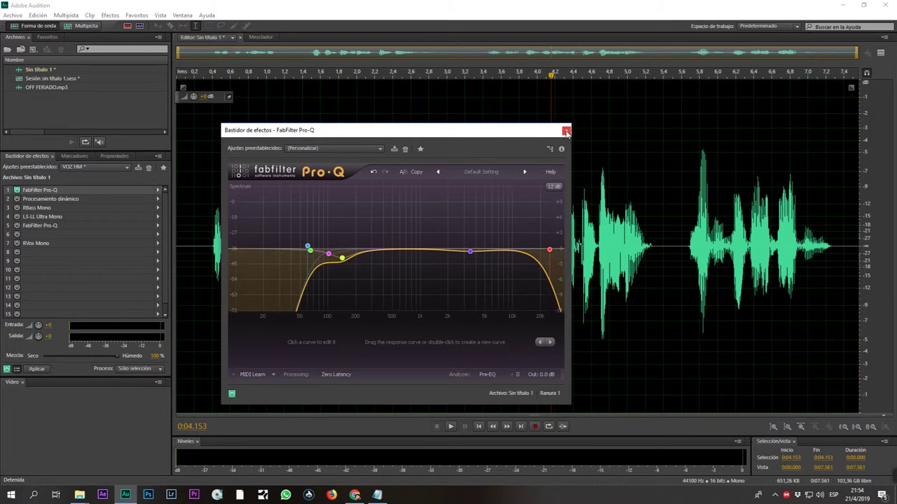
{"action": "left_click", "coordinate": [567, 131]}
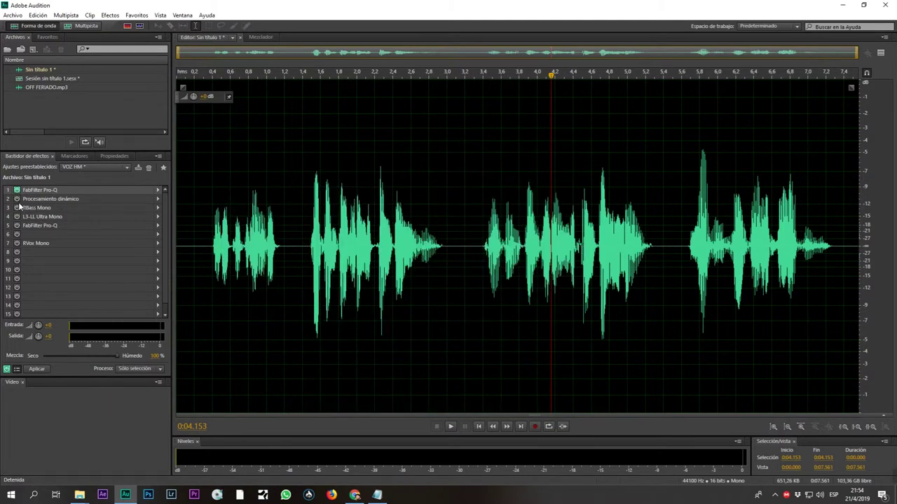
Switch on and open the dynamics processing effect, and compare it bypassed and active in the effects preview editor.
{"action": "double_click", "coordinate": [56, 199]}
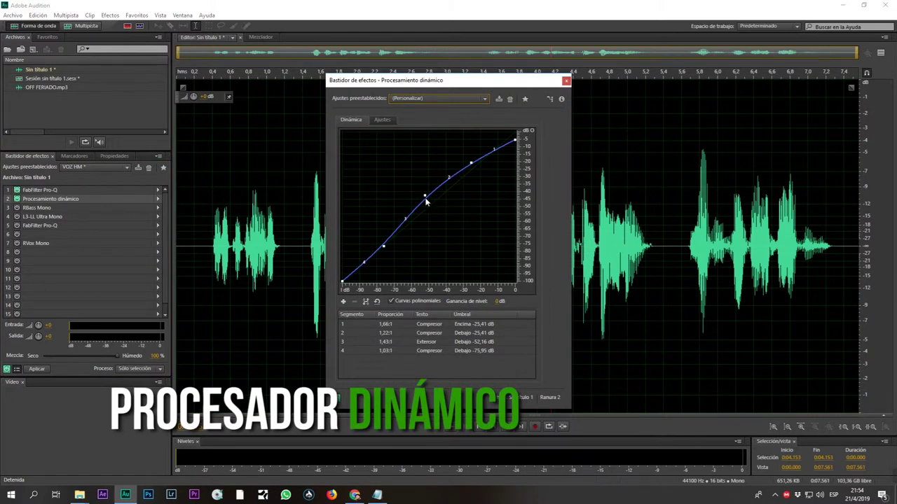
{"action": "left_click", "coordinate": [881, 53]}
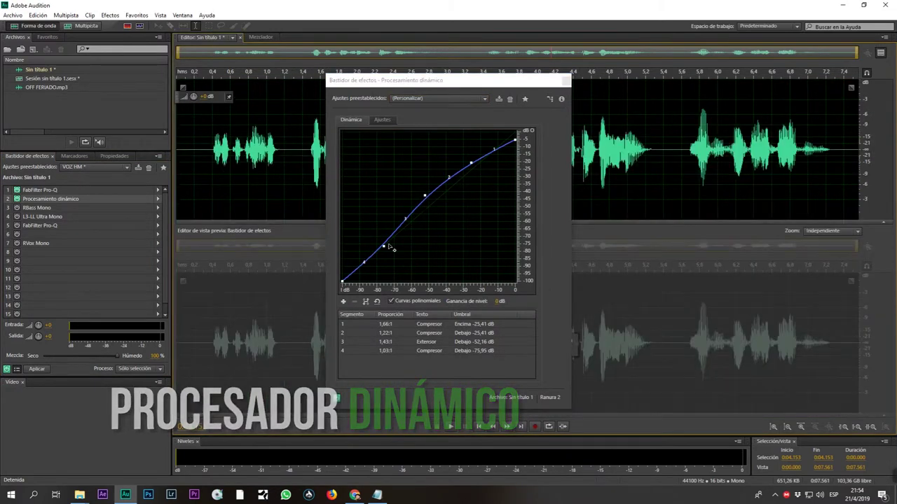
{"action": "left_click", "coordinate": [335, 398]}
{"action": "left_click", "coordinate": [336, 398]}
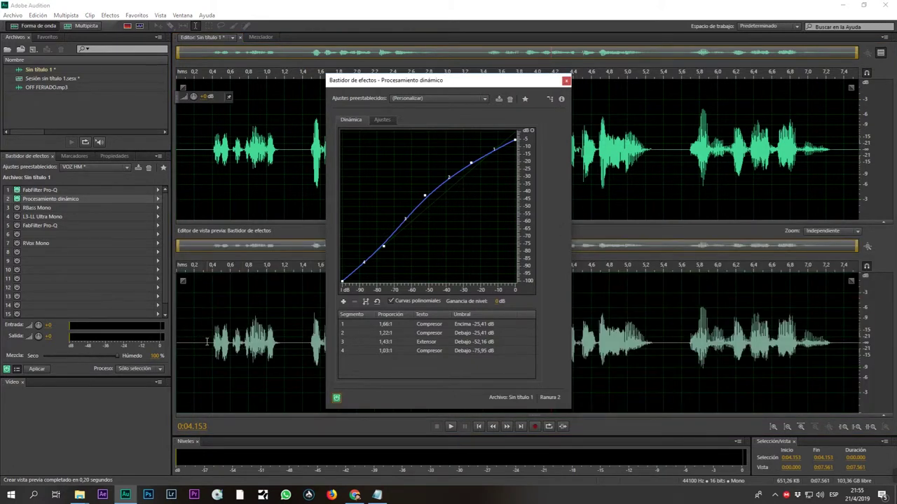
Select the first phrase from 0.400 to 1.200 s and compare its previewed waveform with the dynamics processing off and on.
{"action": "left_click_drag", "start_coordinate": [212, 342], "coordinate": [284, 342]}
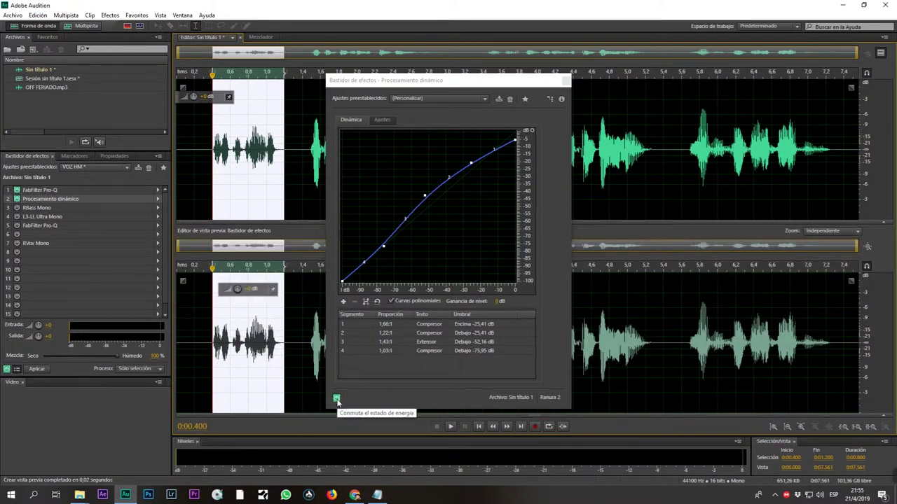
{"action": "left_click", "coordinate": [337, 399]}
{"action": "left_click", "coordinate": [337, 398]}
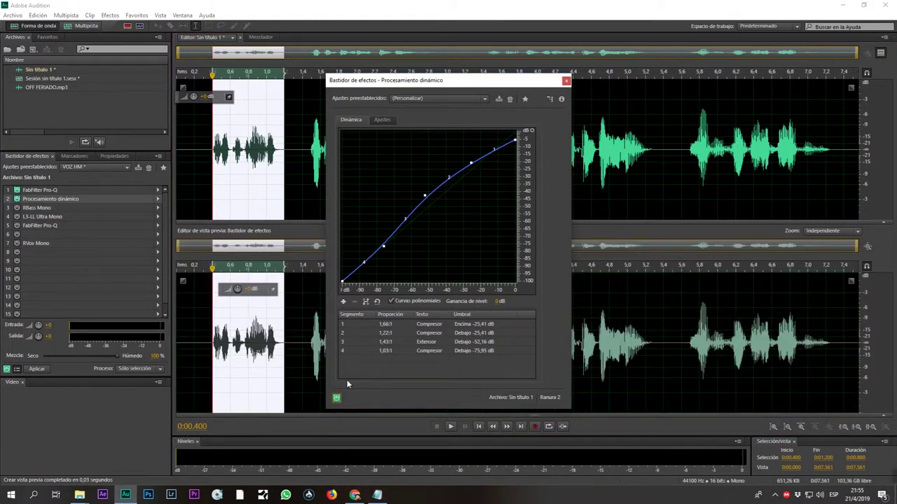
Raise the dynamics curve's upper endpoint to about 0 dB, move its middle point to about -49.19 dB, and close the effect.
{"action": "left_click_drag", "start_coordinate": [515, 141], "coordinate": [516, 131]}
{"action": "left_click_drag", "start_coordinate": [425, 198], "coordinate": [429, 198]}
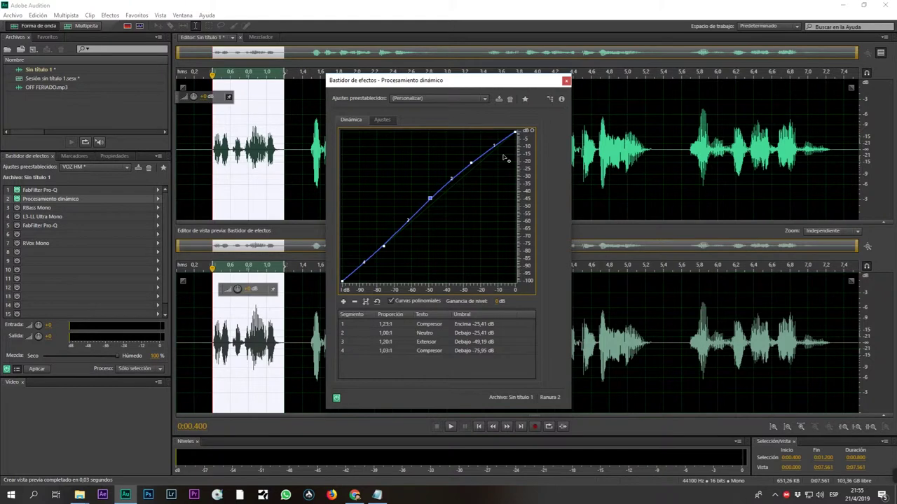
{"action": "left_click", "coordinate": [566, 81]}
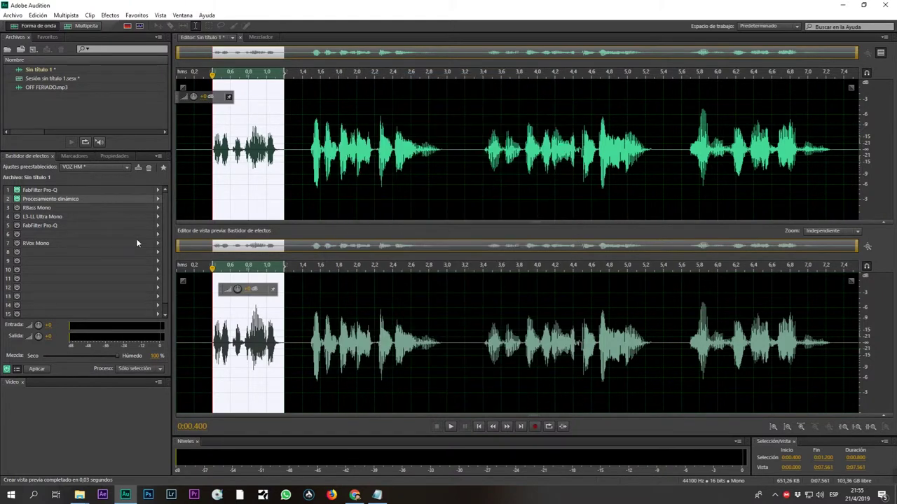
Switch on and open RBass Mono, and play the selected phrase with loop playback enabled.
{"action": "double_click", "coordinate": [25, 208]}
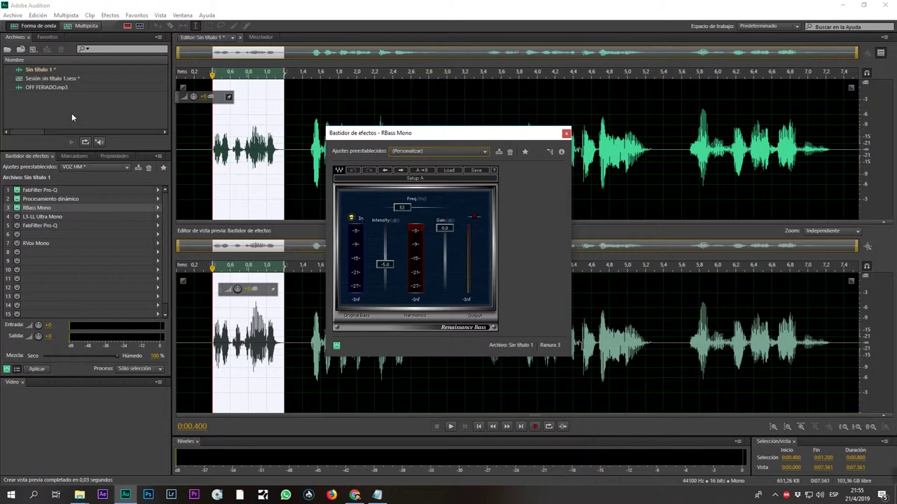
{"action": "left_click", "coordinate": [17, 208]}
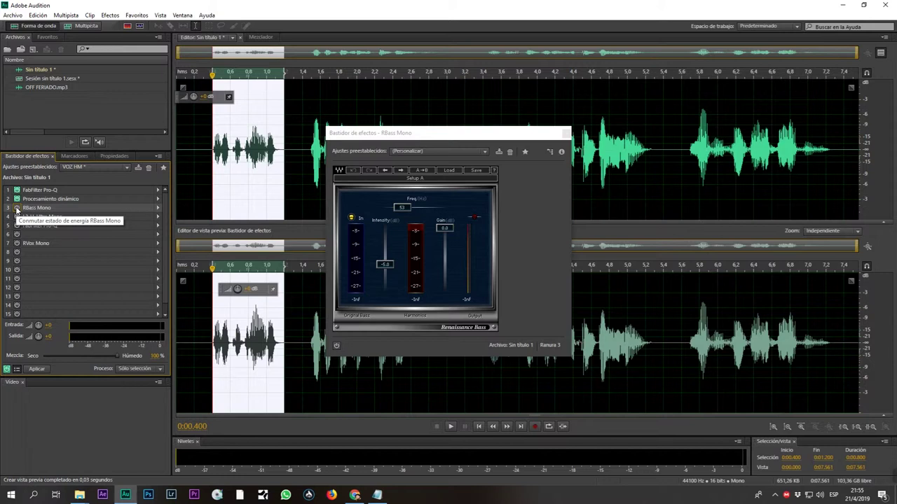
{"action": "left_click", "coordinate": [17, 208]}
{"action": "key", "text": "space"}
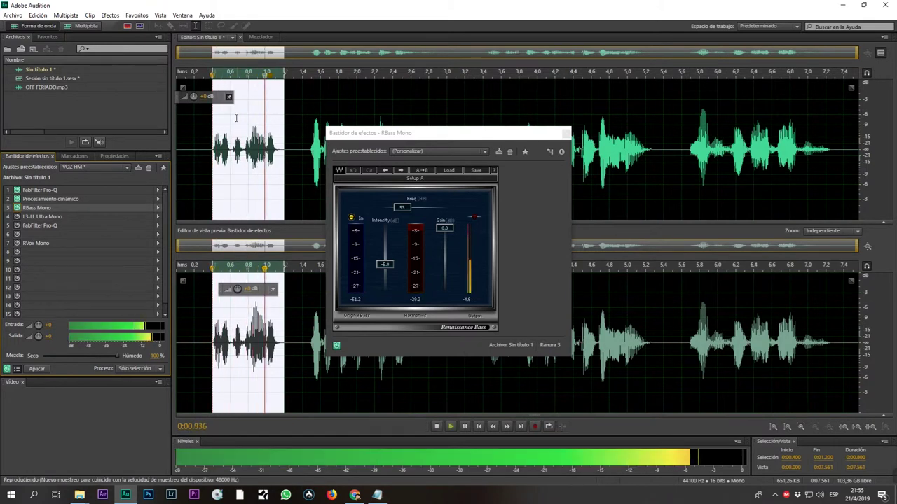
{"action": "left_click", "coordinate": [549, 426]}
{"action": "key", "text": "space"}
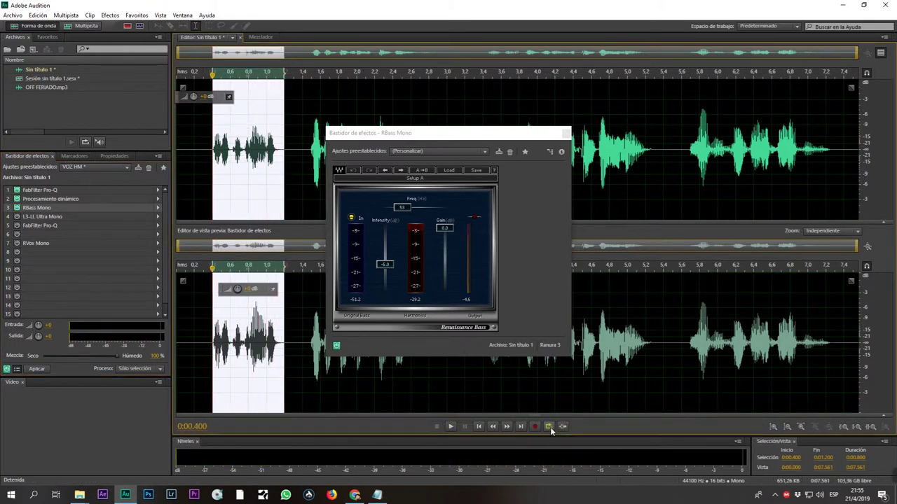
Compare the looping phrase with RBass Mono on and off, leave the effect switched off, and close it.
{"action": "left_click", "coordinate": [16, 208]}
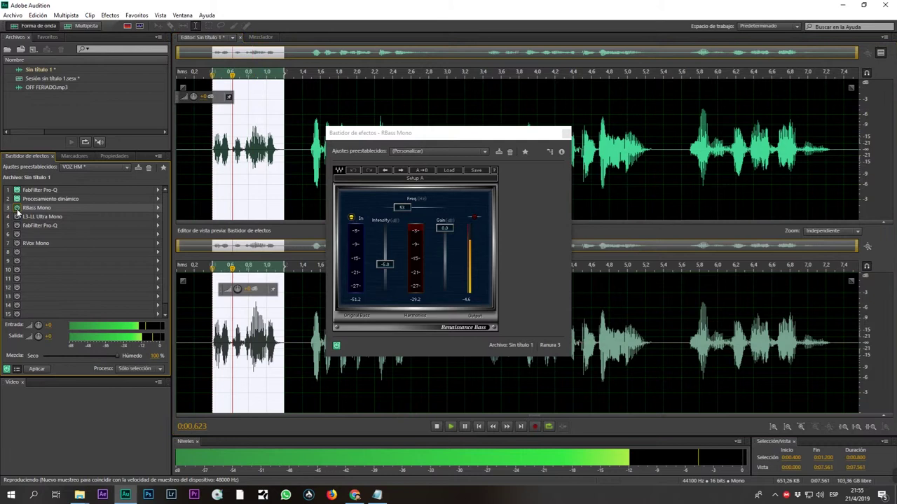
{"action": "left_click", "coordinate": [17, 209]}
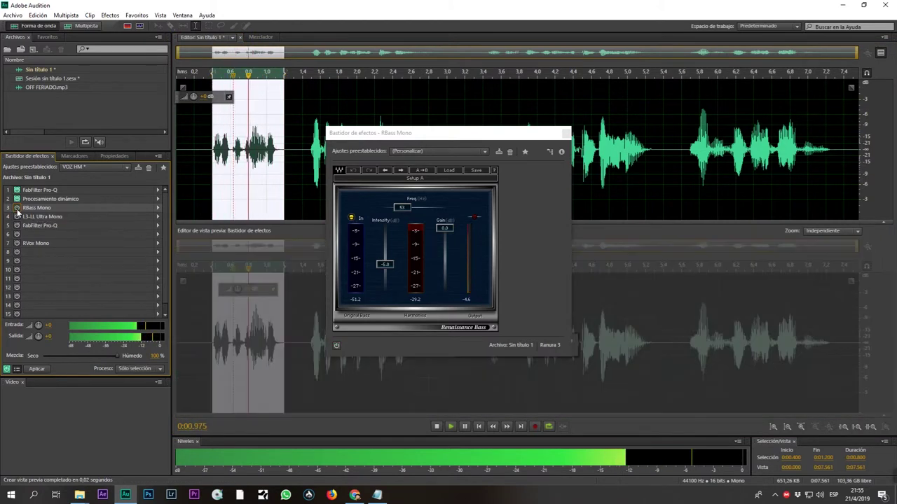
{"action": "key", "text": "space"}
{"action": "left_click", "coordinate": [18, 209]}
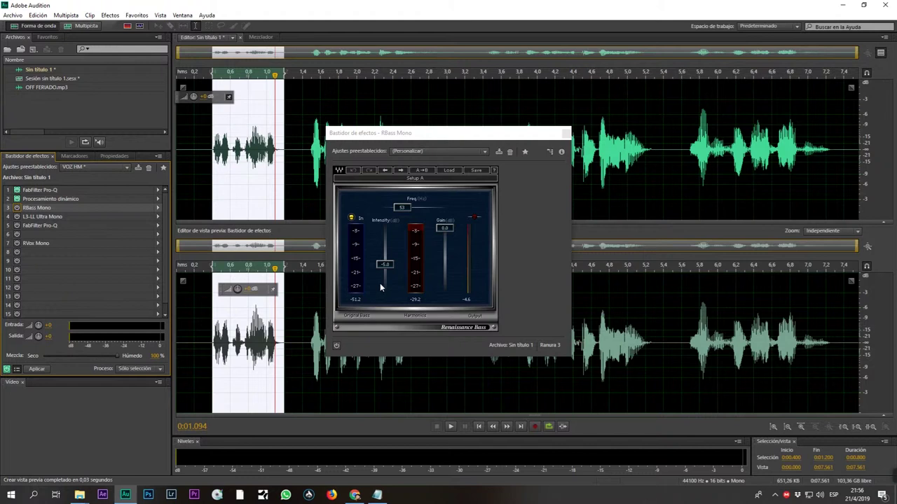
{"action": "left_click", "coordinate": [567, 133]}
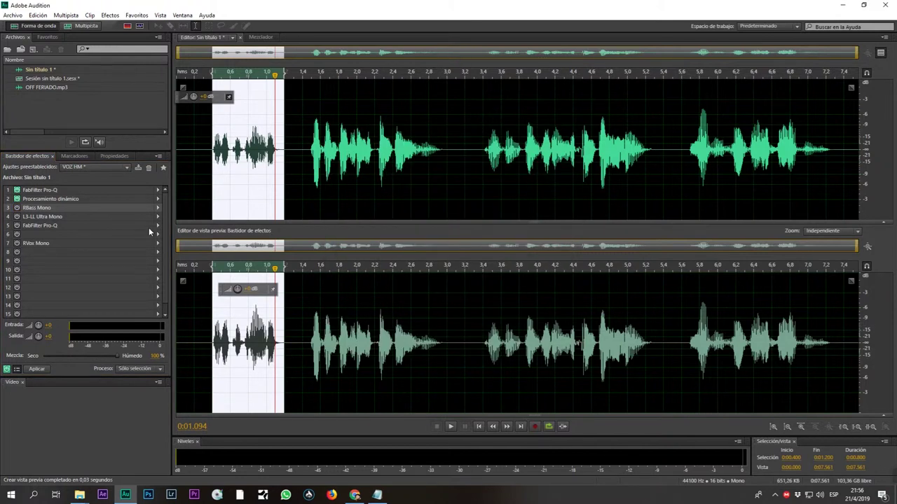
Switch on and open the L3-LL Ultra Mono limiter, and compare the preview with it bypassed and active.
{"action": "double_click", "coordinate": [40, 216]}
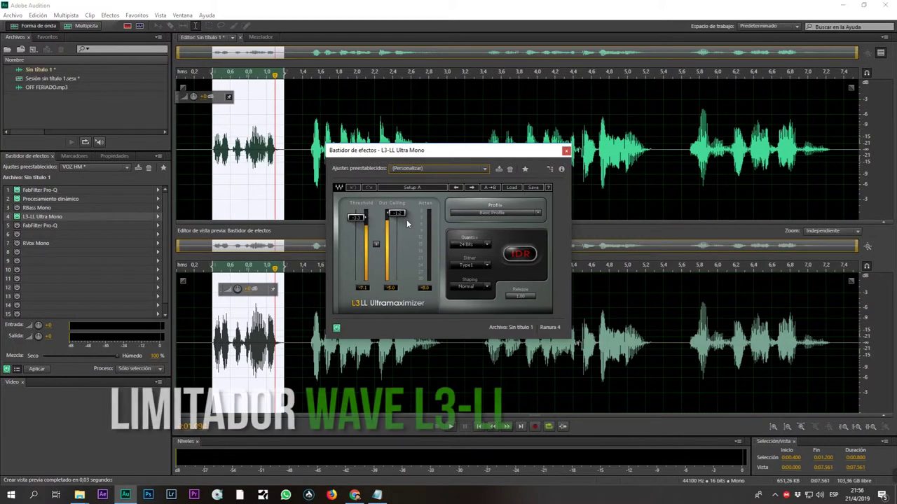
{"action": "left_click", "coordinate": [337, 328]}
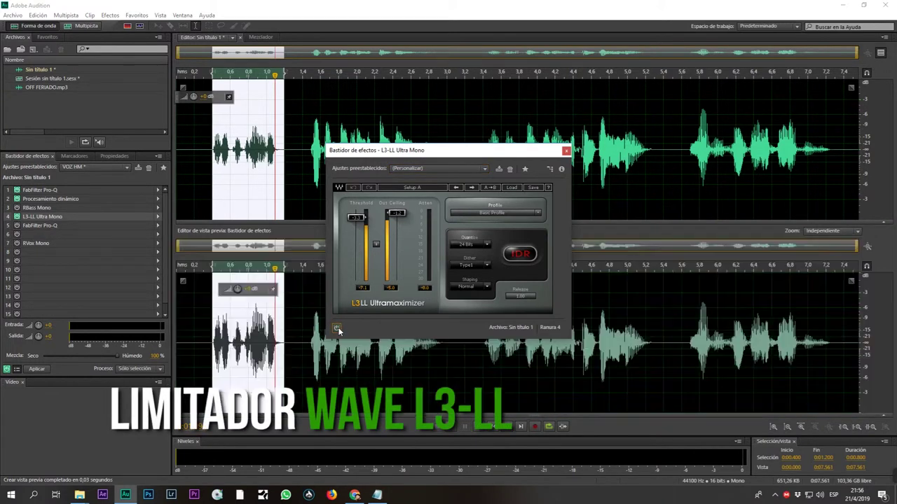
{"action": "left_click", "coordinate": [337, 327]}
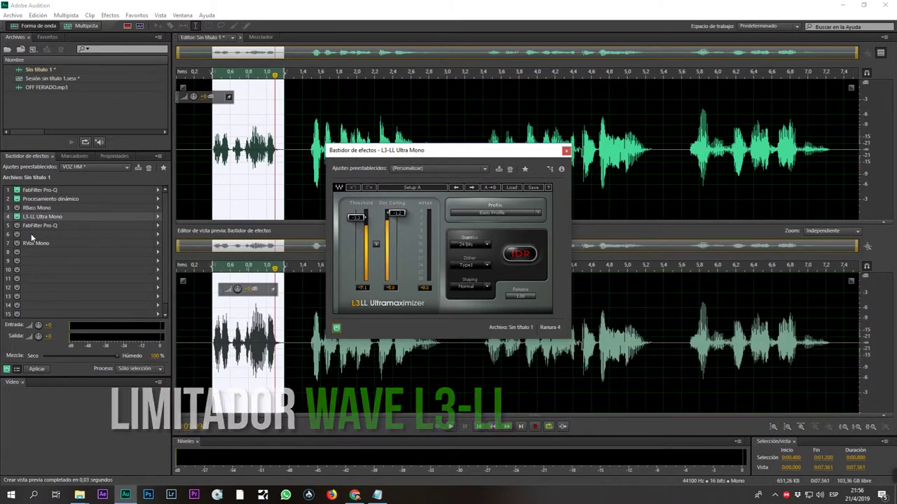
Close the limiter, inspect the curve of the FabFilter Pro-Q in slot 5, switch that equalizer off, and close it.
{"action": "left_click", "coordinate": [568, 152]}
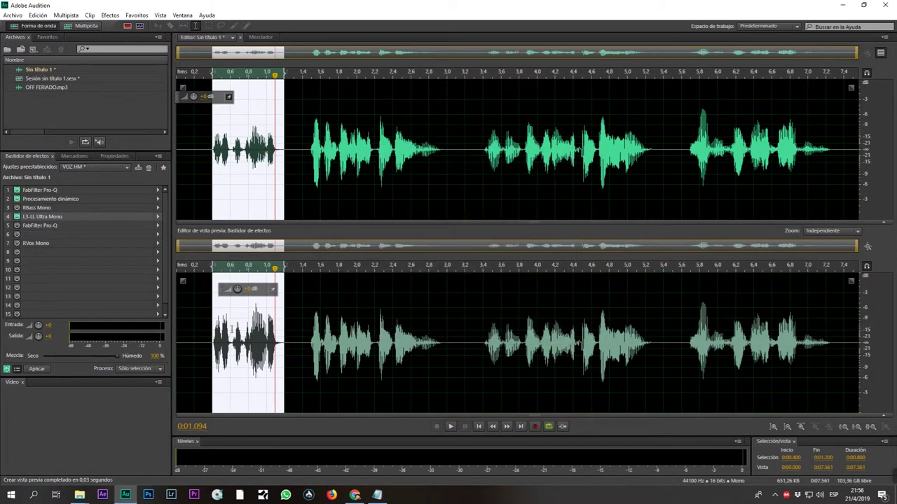
{"action": "left_click", "coordinate": [165, 255]}
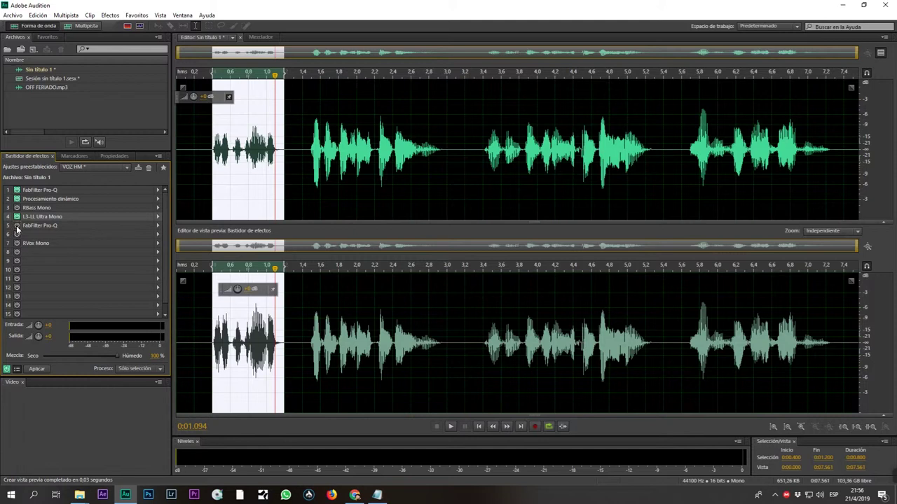
{"action": "double_click", "coordinate": [40, 225]}
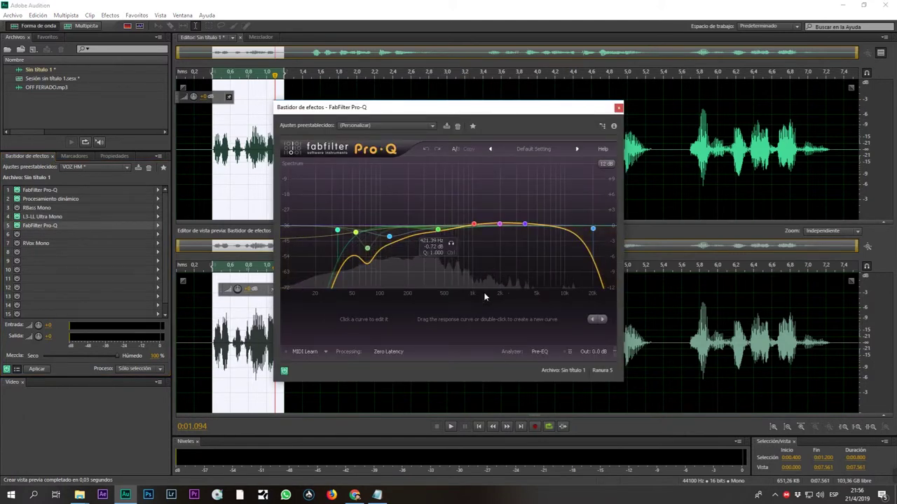
{"action": "left_click", "coordinate": [17, 226]}
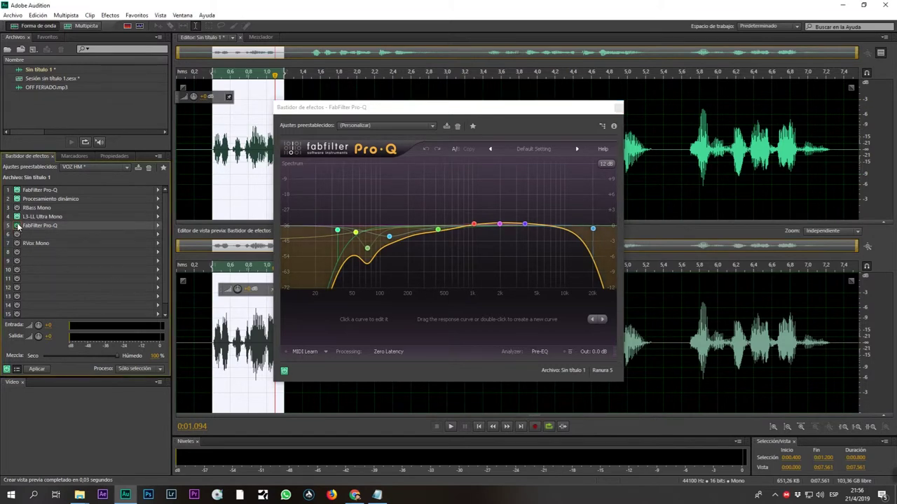
{"action": "left_click", "coordinate": [618, 106]}
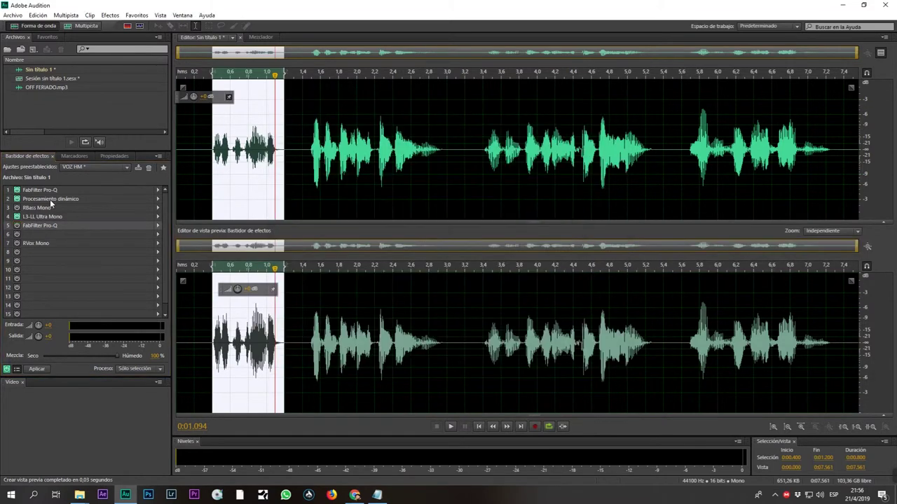
Switch on and open RVox Mono, compare the looping phrase with the effects rack bypassed and active, and close the effect.
{"action": "left_click", "coordinate": [23, 244]}
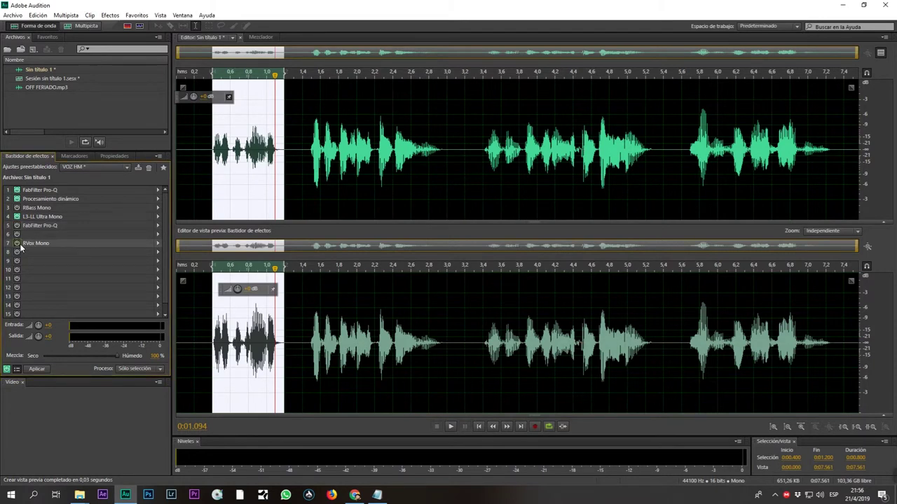
{"action": "double_click", "coordinate": [34, 244]}
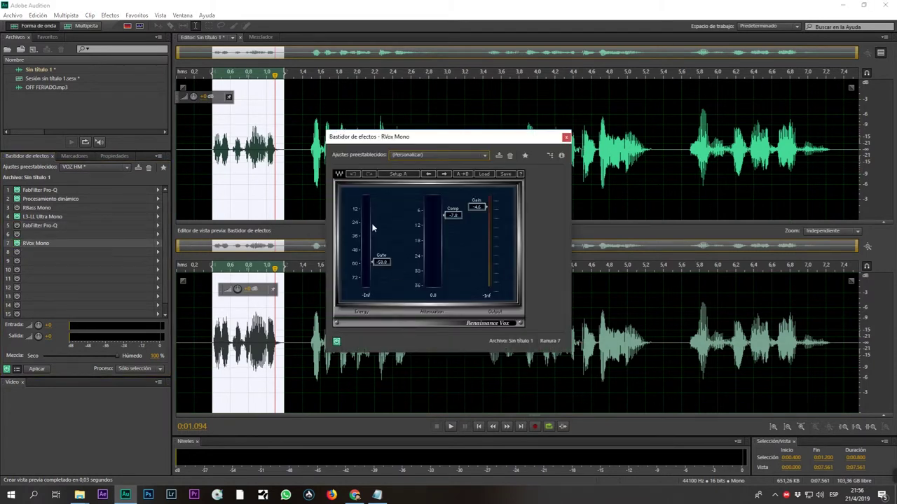
{"action": "key", "text": "space"}
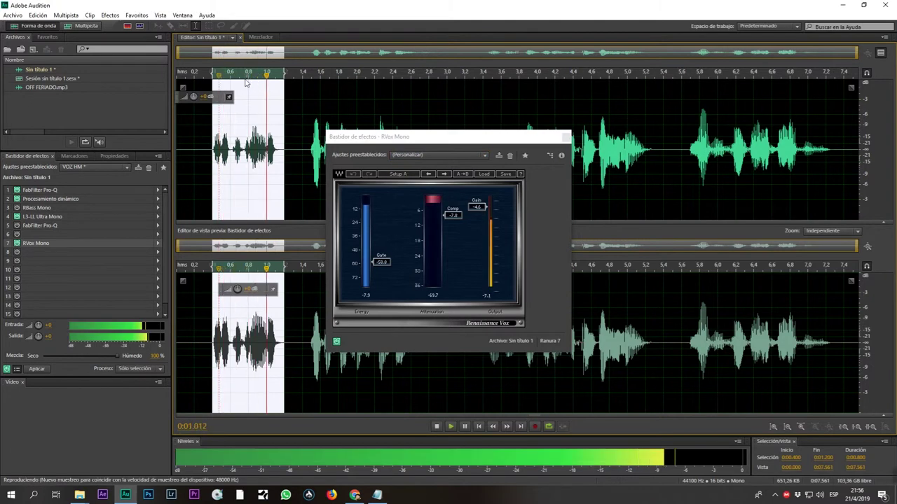
{"action": "left_click", "coordinate": [7, 370]}
{"action": "left_click", "coordinate": [7, 370]}
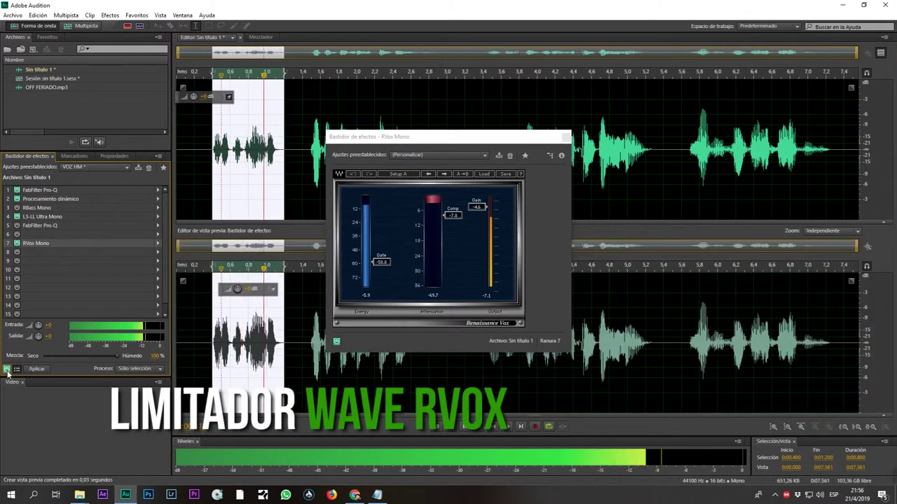
{"action": "key", "text": "space"}
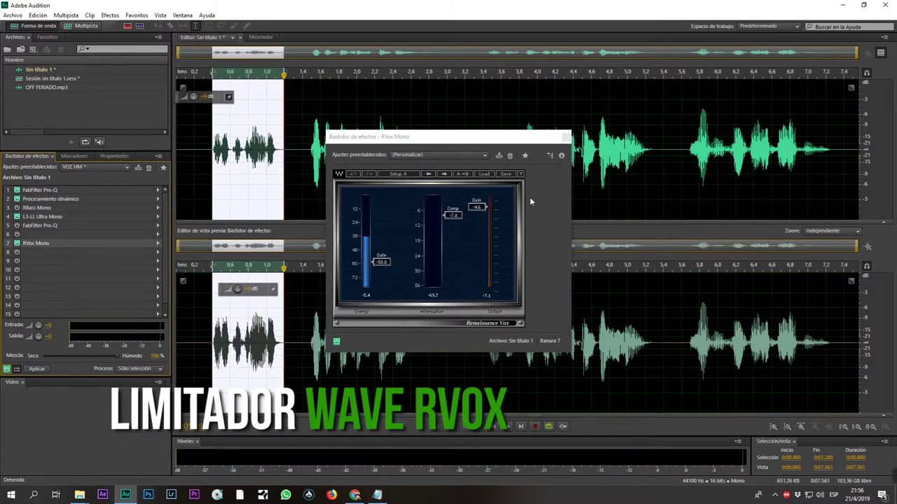
{"action": "left_click", "coordinate": [566, 137]}
{"action": "left_click", "coordinate": [566, 138]}
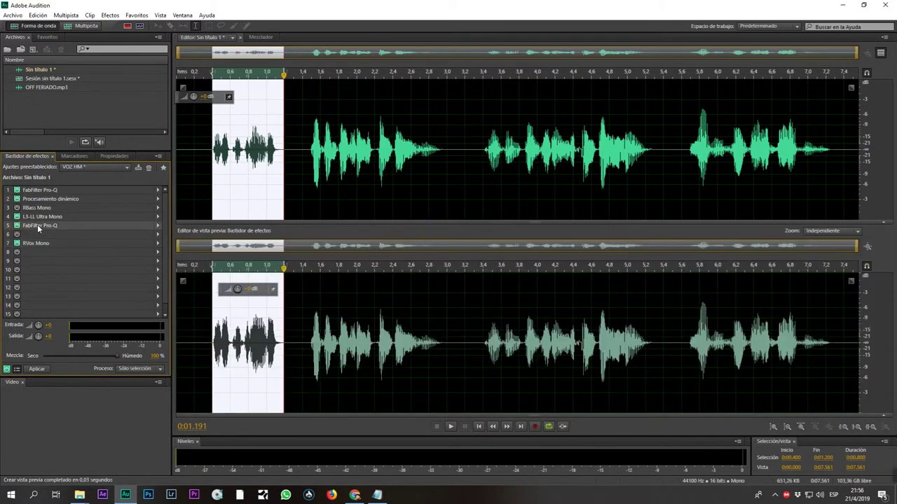
Open the slot 5 FabFilter Pro-Q, move it to slot 8 behind RVox Mono, and reset it to the (Predeterminado) preset.
{"action": "double_click", "coordinate": [37, 225]}
{"action": "left_click_drag", "start_coordinate": [52, 229], "coordinate": [52, 253]}
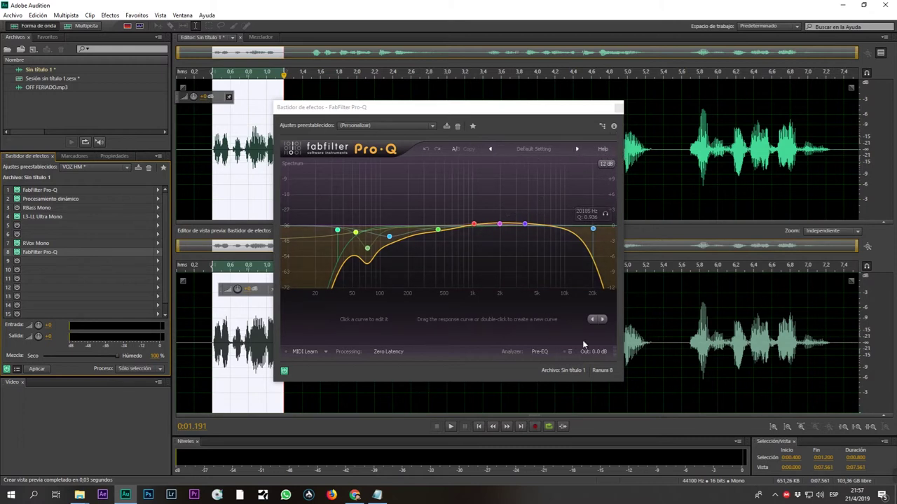
{"action": "left_click", "coordinate": [430, 127]}
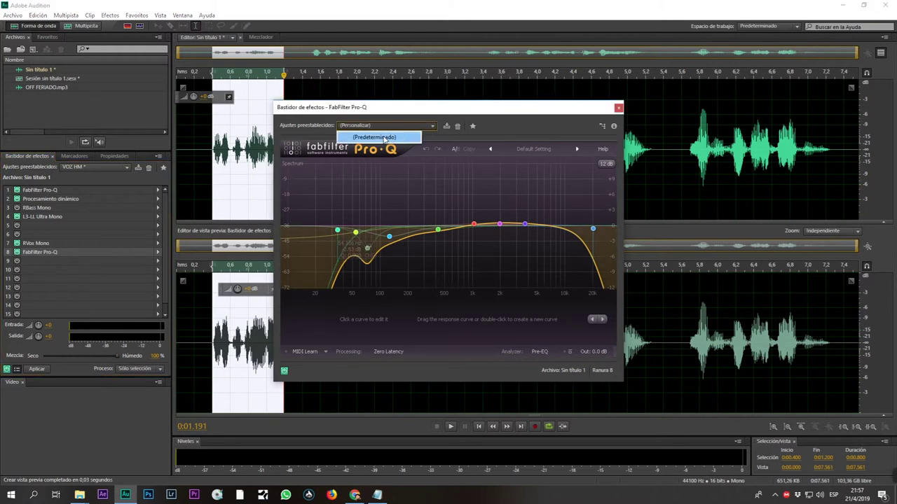
{"action": "left_click", "coordinate": [404, 137]}
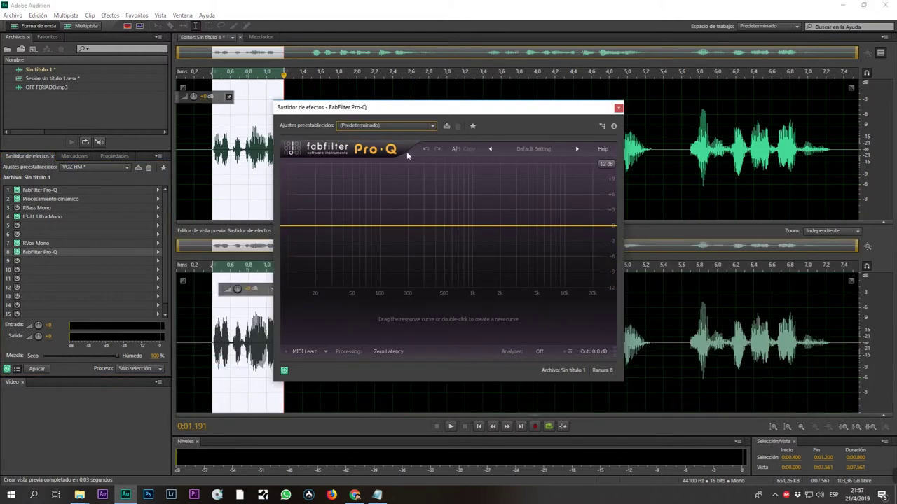
Set the equalizer's analyzer to Pre-EQ and play the selected phrase from its start to examine the spectrum.
{"action": "left_click", "coordinate": [214, 75]}
{"action": "key", "text": "space"}
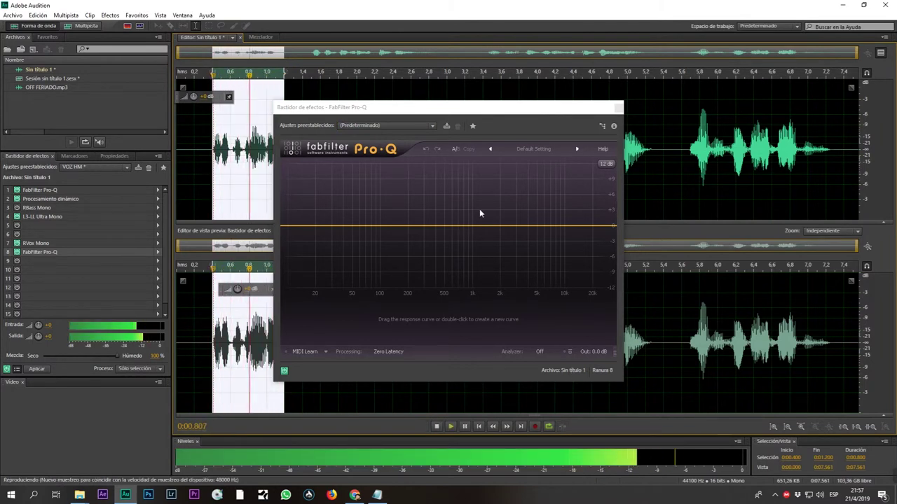
{"action": "key", "text": "space"}
{"action": "left_click", "coordinate": [539, 351]}
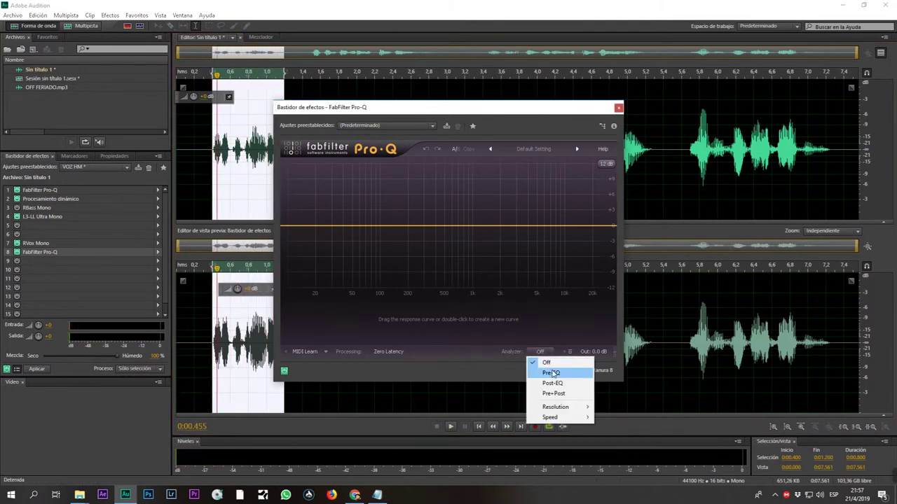
{"action": "left_click", "coordinate": [557, 371]}
{"action": "key", "text": "space"}
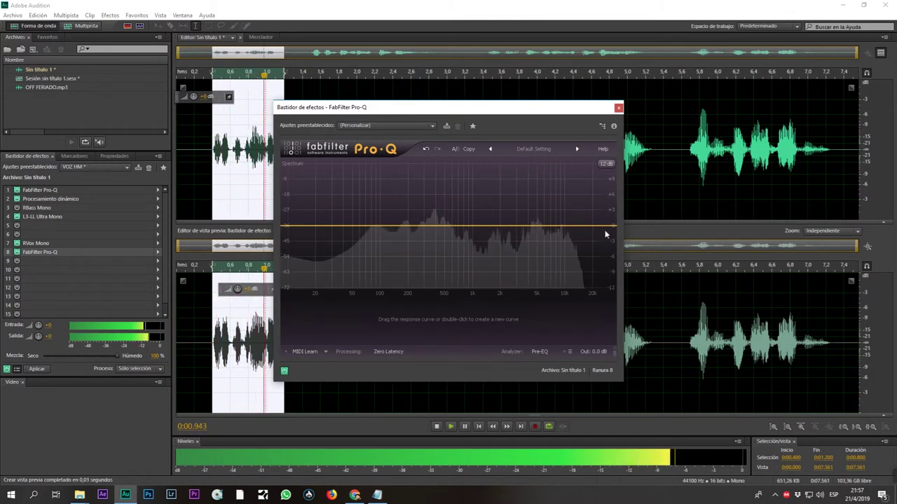
{"action": "key", "text": "space"}
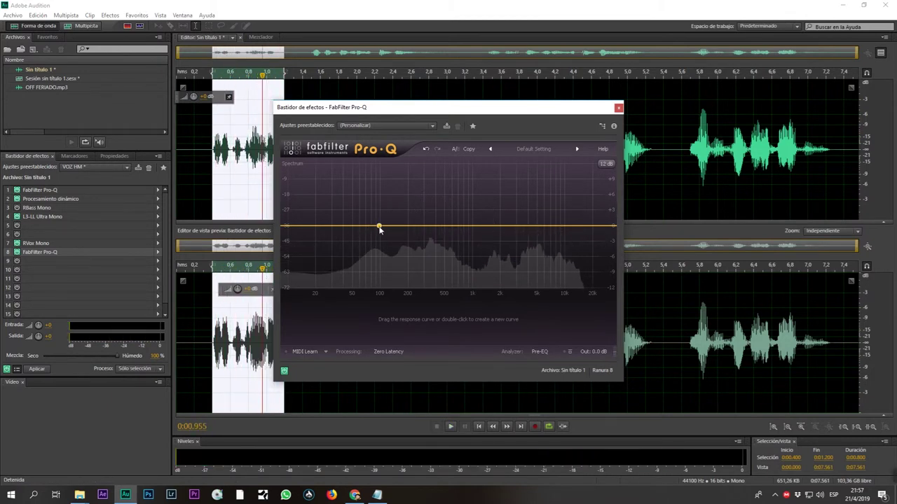
Add a bell cut at about 110.31 Hz and -1.71 dB to the equalizer curve, and audition it.
{"action": "left_click_drag", "start_coordinate": [376, 228], "coordinate": [384, 236]}
{"action": "key", "text": "space"}
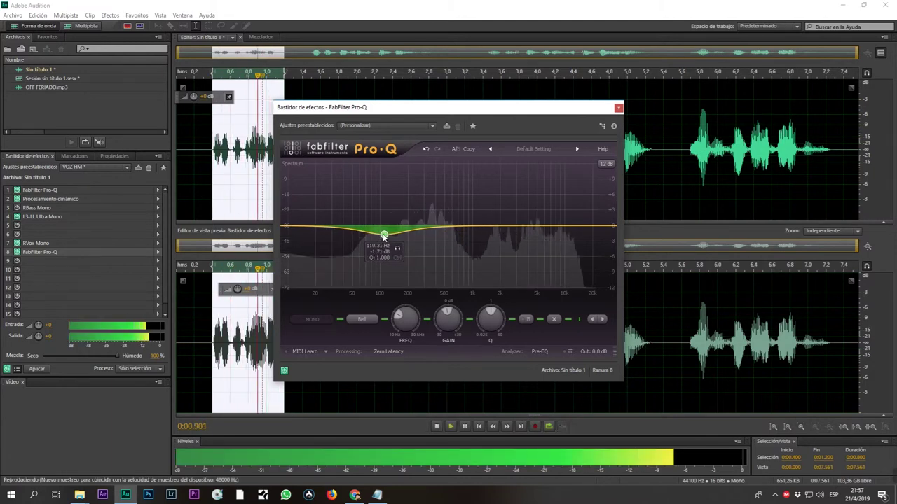
{"action": "key", "text": "space"}
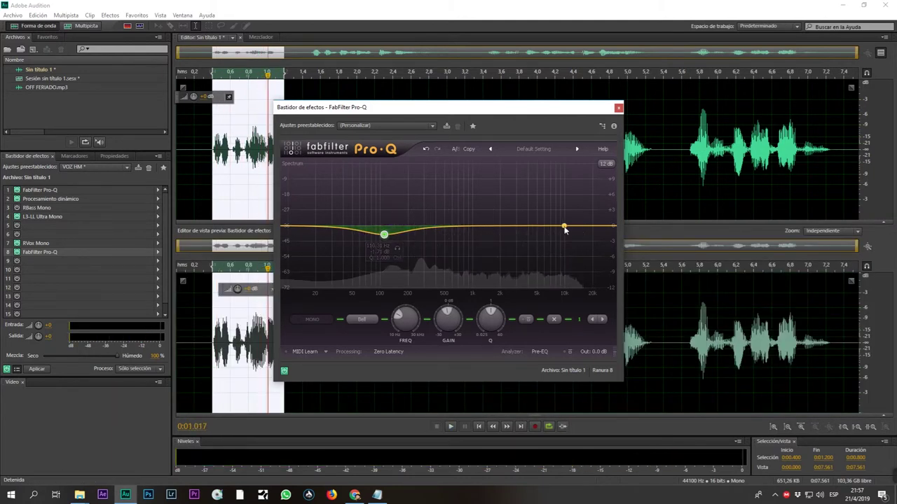
Add a bell cut slightly above 5 kHz and a 24 dB/oct High Cut between 10 and 20 kHz, auditioning the phrase.
{"action": "left_click_drag", "start_coordinate": [557, 228], "coordinate": [537, 290]}
{"action": "key", "text": "space"}
{"action": "left_click_drag", "start_coordinate": [537, 294], "coordinate": [540, 246]}
{"action": "left_click_drag", "start_coordinate": [615, 228], "coordinate": [586, 224]}
{"action": "key", "text": "space"}
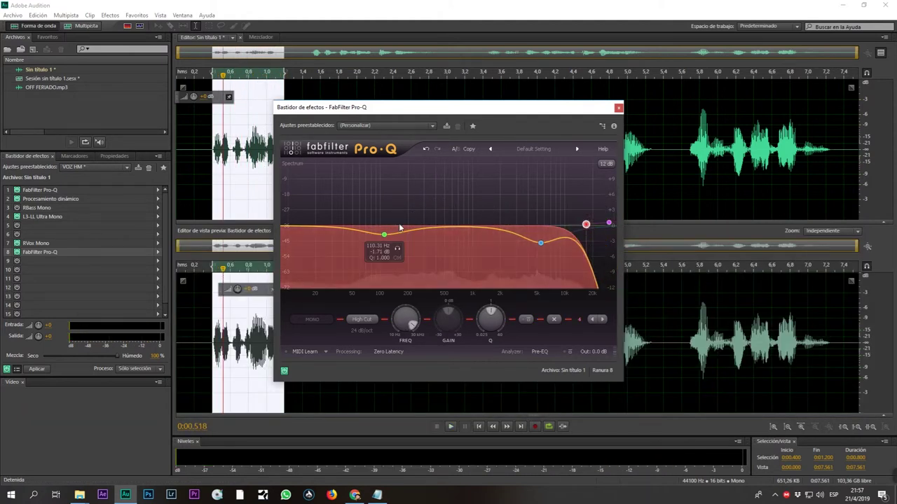
Add a 24 dB/oct Low Cut band with its cutoff slightly below 50 Hz, fine-tuning it while the phrase plays.
{"action": "left_click_drag", "start_coordinate": [286, 226], "coordinate": [326, 225]}
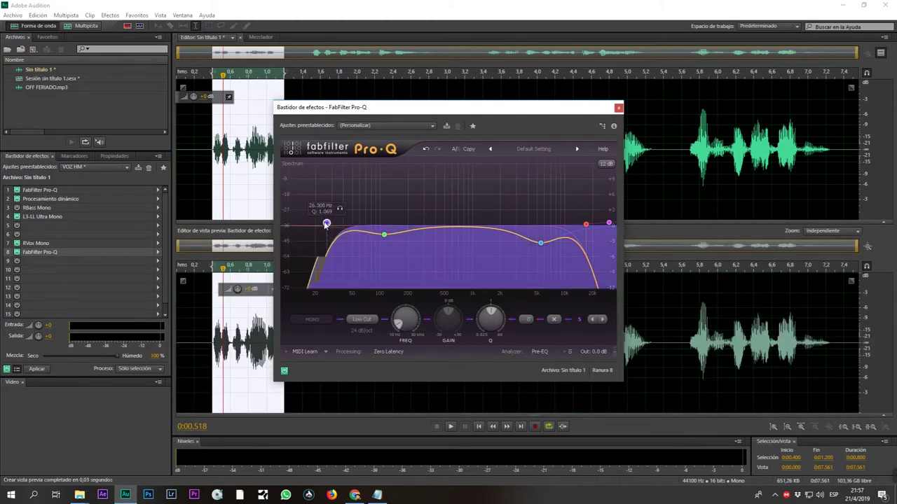
{"action": "key", "text": "space"}
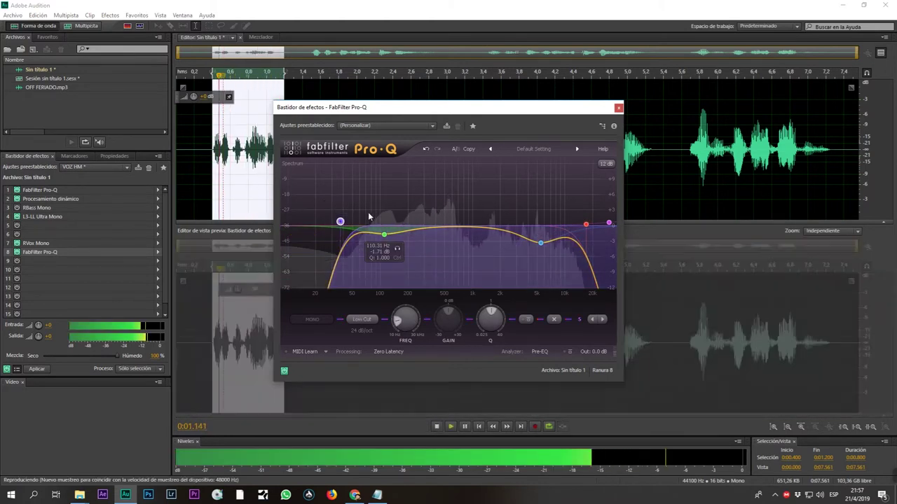
{"action": "left_click_drag", "start_coordinate": [340, 221], "coordinate": [344, 224]}
Compare the looping phrase with the slot 8 equalizer off and on, then stop playback.
{"action": "left_click", "coordinate": [284, 372]}
{"action": "left_click", "coordinate": [284, 371]}
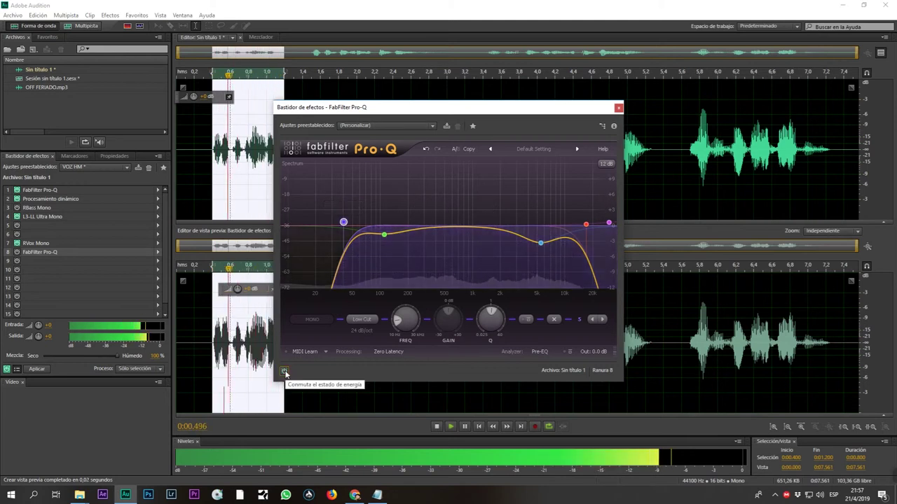
{"action": "left_click", "coordinate": [284, 372]}
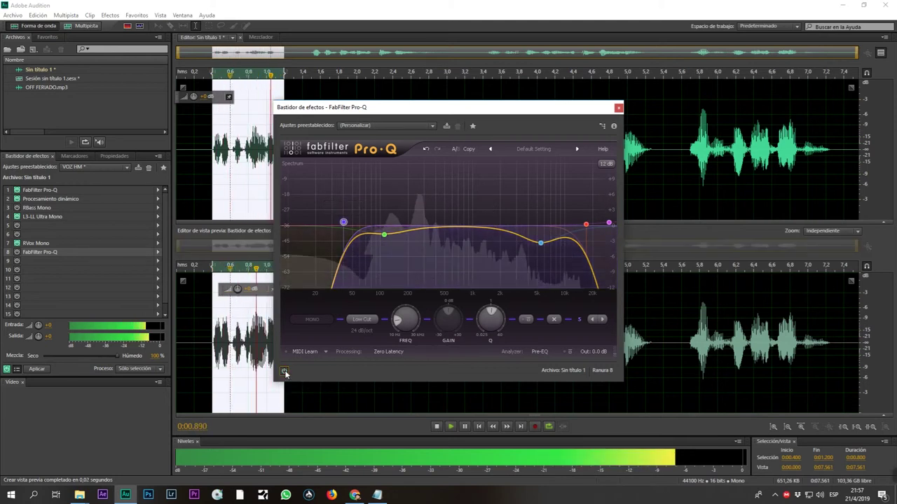
{"action": "key", "text": "space"}
Ease the 5472.3 Hz cut to -2.71 dB, and add bells at 2179.3 Hz with -0.54 dB and between 1 and 2 kHz with a slight boost.
{"action": "left_click", "coordinate": [541, 242]}
{"action": "left_click_drag", "start_coordinate": [541, 242], "coordinate": [540, 240]}
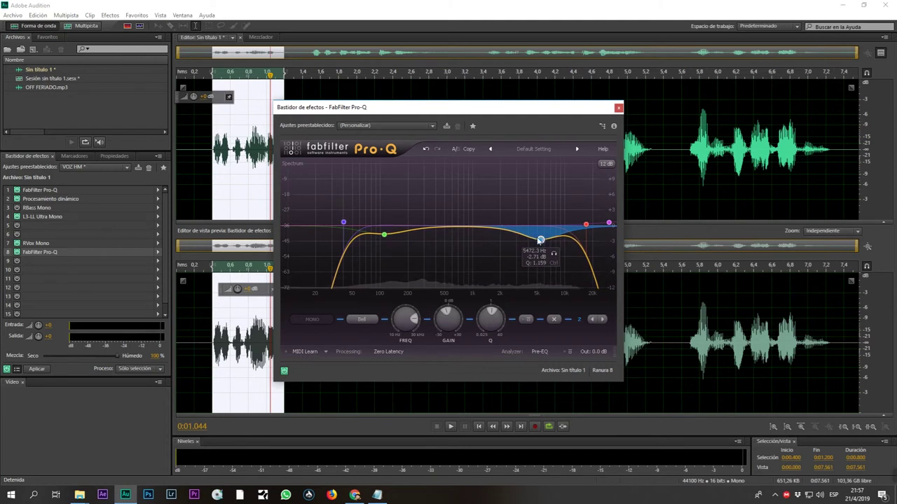
{"action": "left_click_drag", "start_coordinate": [513, 234], "coordinate": [504, 229]}
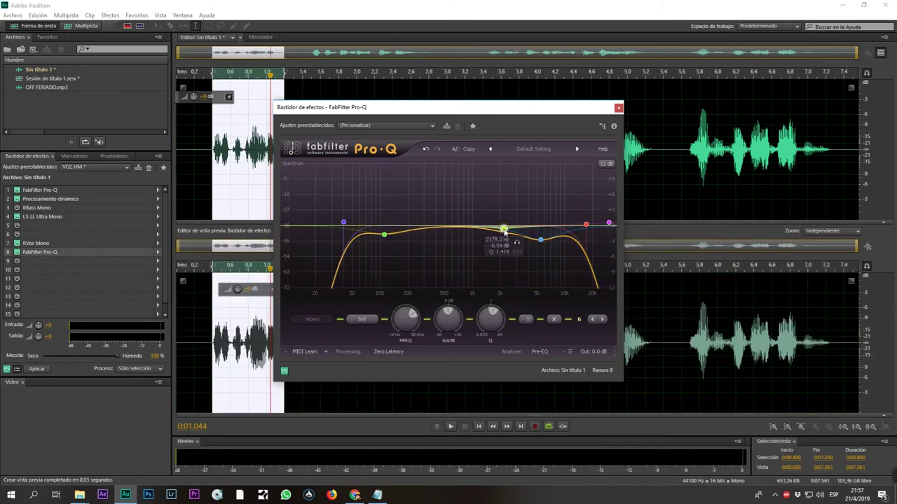
{"action": "mouse_move", "coordinate": [489, 231]}
{"action": "left_mouse_down"}
{"action": "mouse_move", "coordinate": [490, 205]}
{"action": "mouse_move", "coordinate": [467, 190]}
{"action": "mouse_move", "coordinate": [512, 219]}
{"action": "mouse_move", "coordinate": [487, 229]}
{"action": "left_mouse_up"}
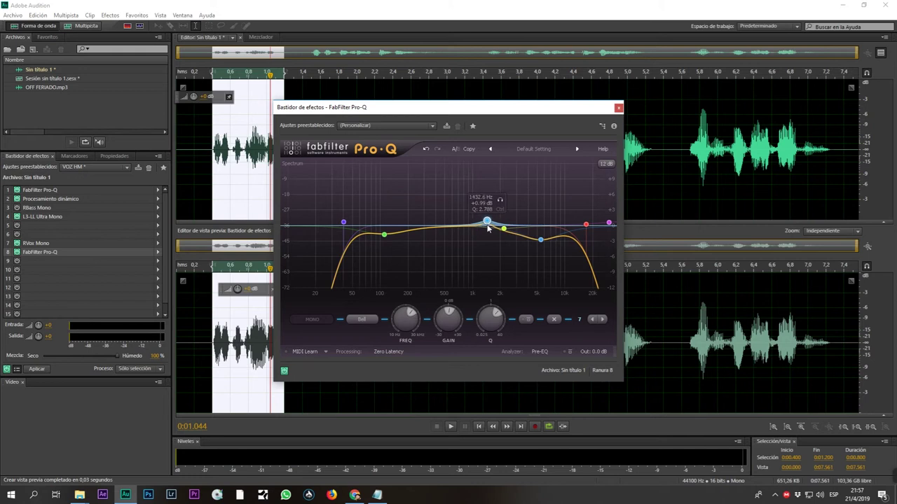
Close the equalizer and the preview editor, and apply the effects rack to the whole voice-over instead of only the selected phrase.
{"action": "left_click", "coordinate": [43, 371]}
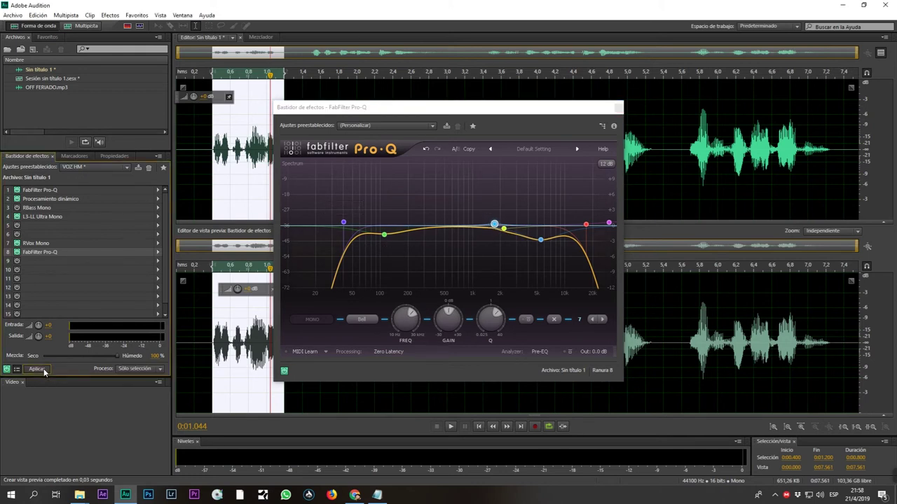
{"action": "left_click", "coordinate": [619, 107]}
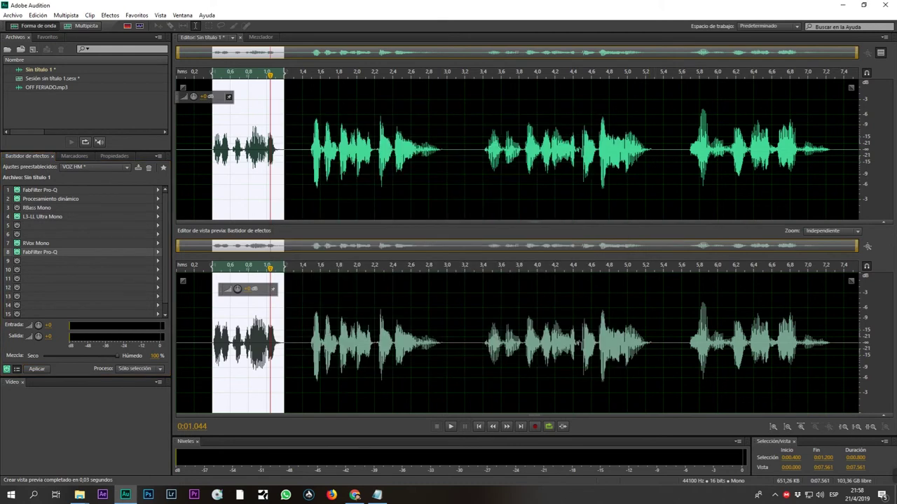
{"action": "left_click", "coordinate": [882, 53]}
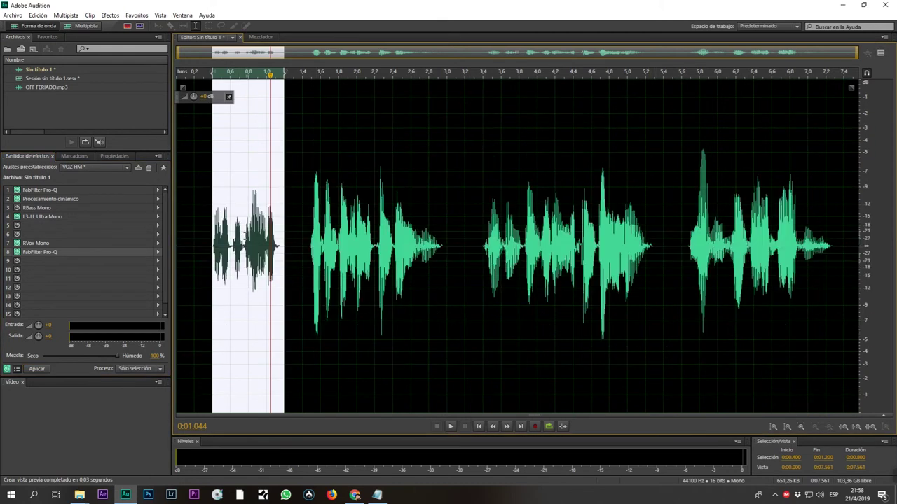
{"action": "left_click", "coordinate": [246, 239]}
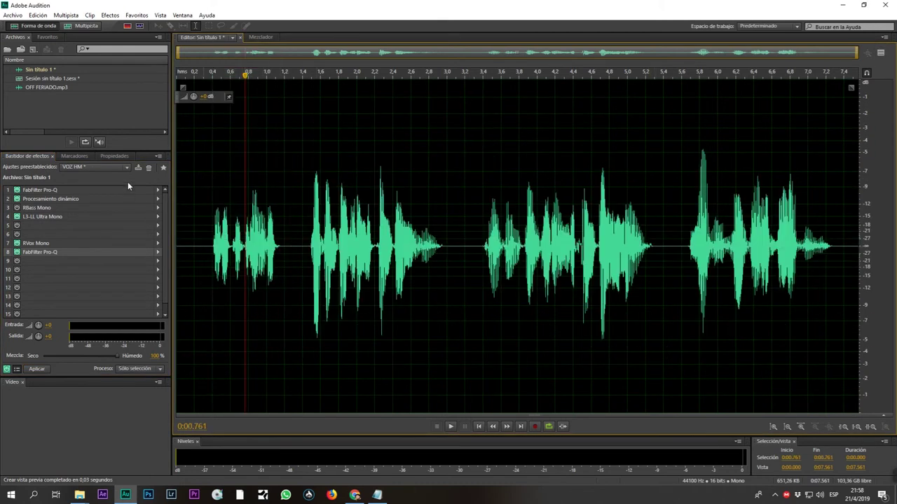
{"action": "left_click", "coordinate": [35, 369]}
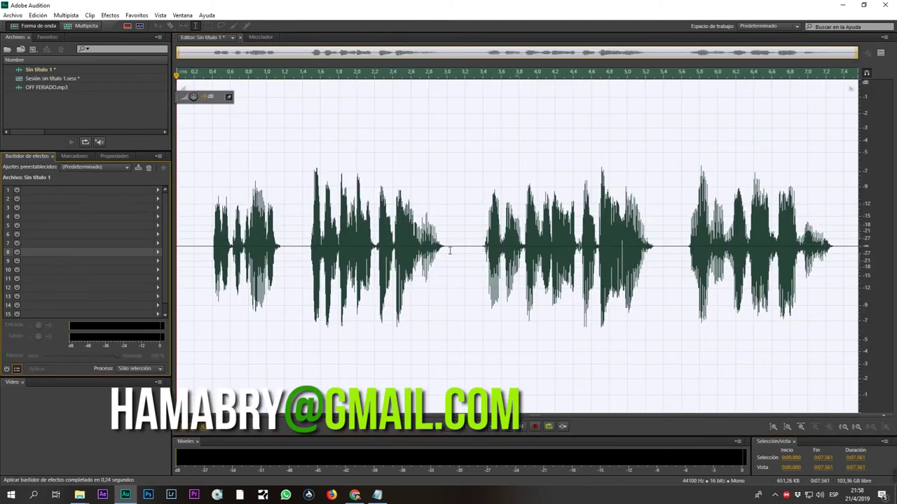